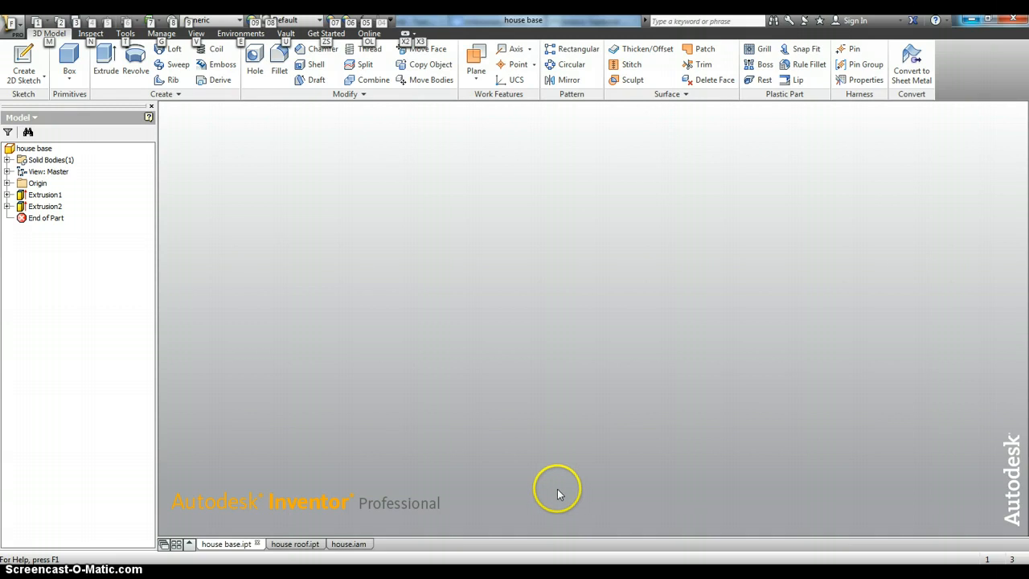
# - Show the house assembly and minimize it, and create a new drawing from the Standard.idw template
pyautogui.click(349, 544)
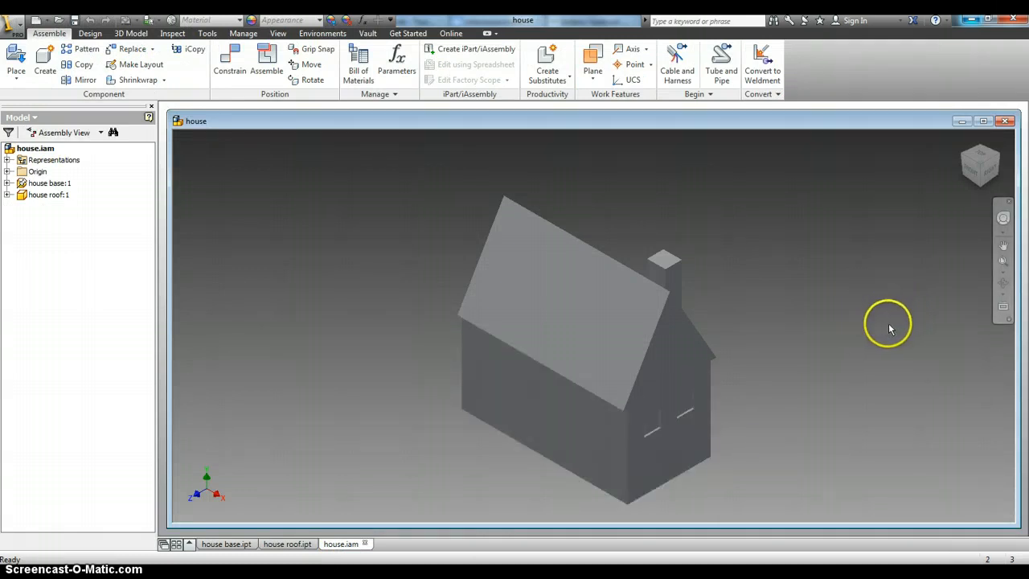
pyautogui.click(962, 121)
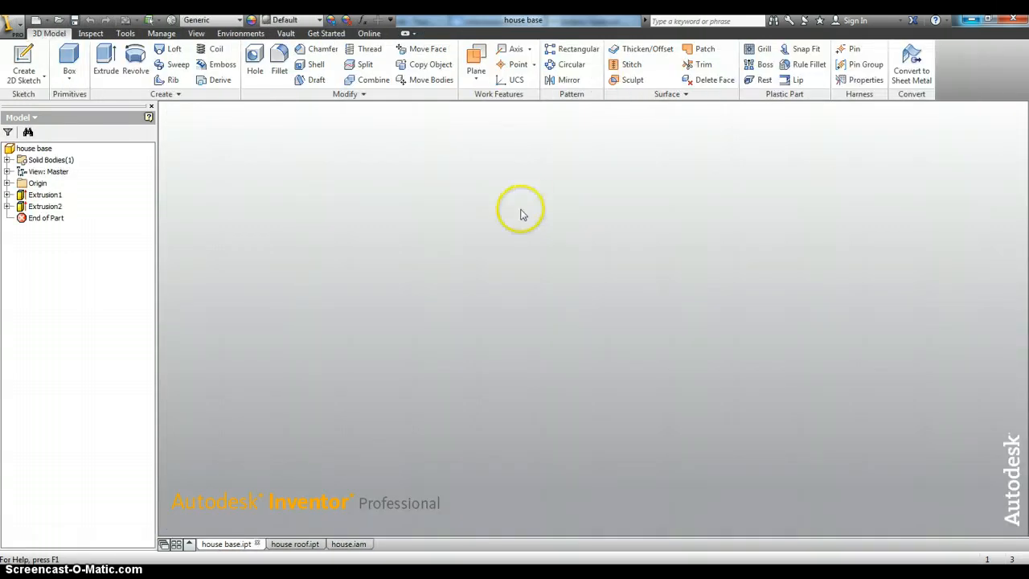
pyautogui.click(17, 26)
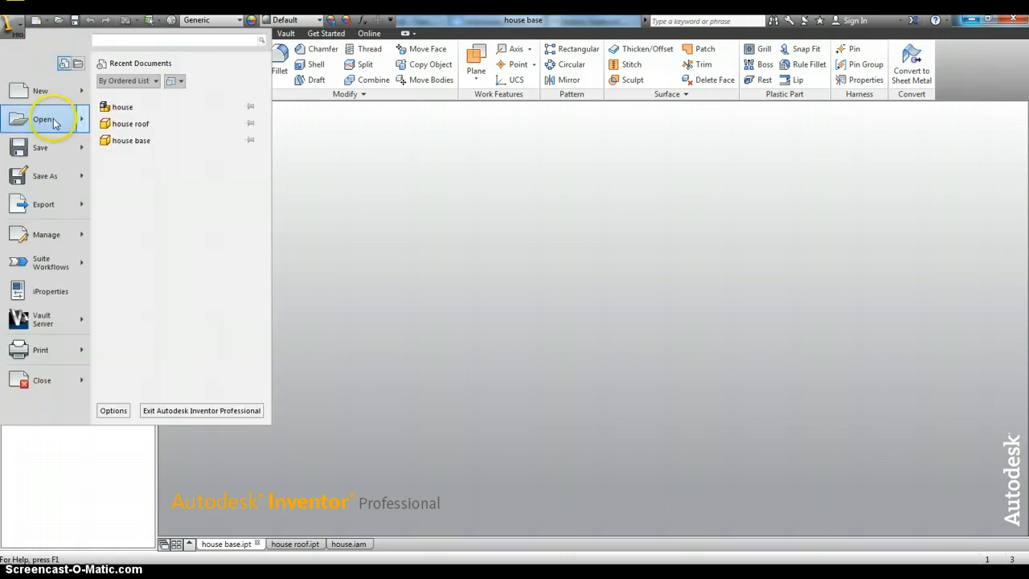
pyautogui.click(40, 92)
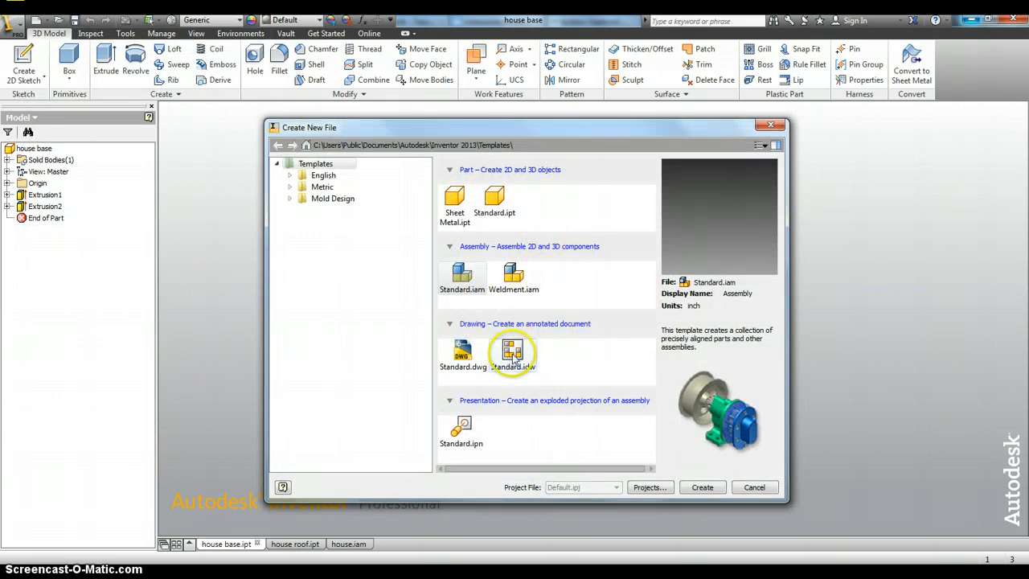
pyautogui.click(513, 354)
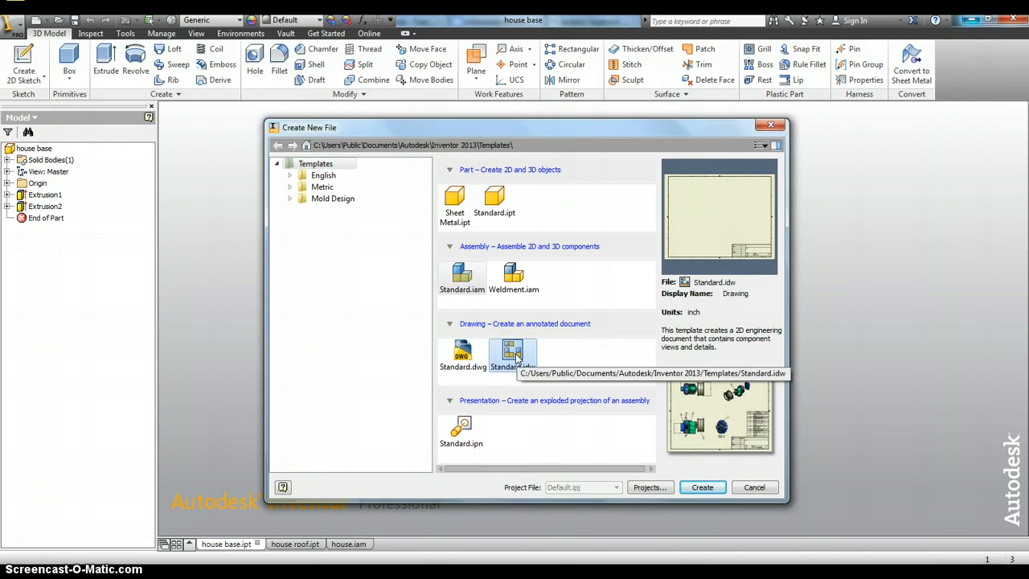
pyautogui.click(703, 490)
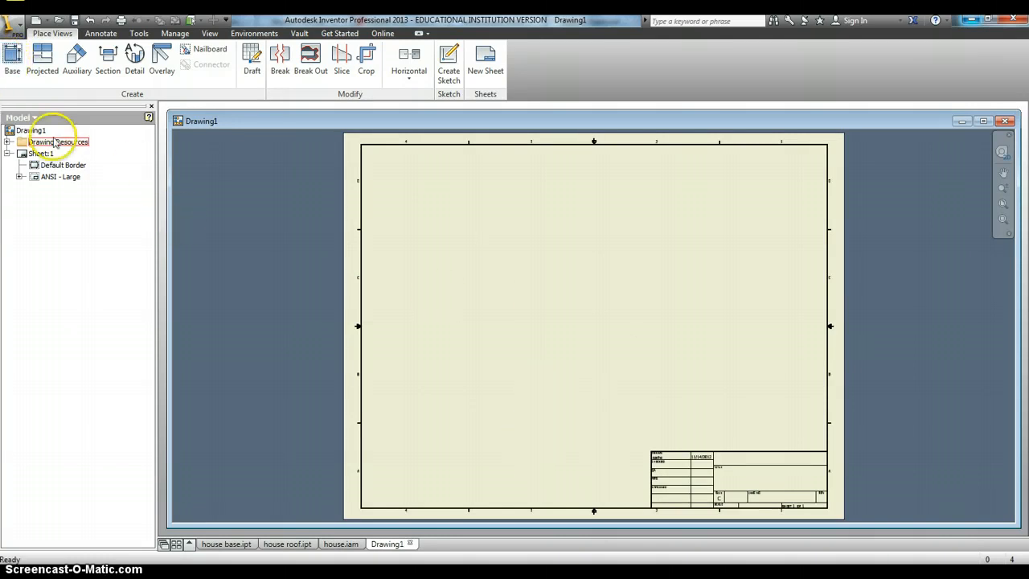
pyautogui.click(7, 63)
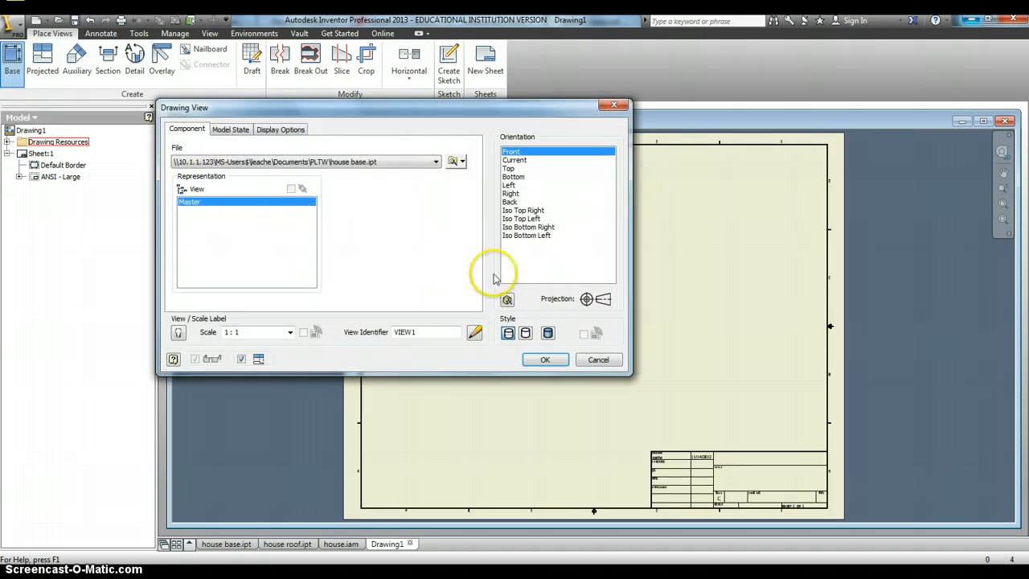
pyautogui.click(434, 163)
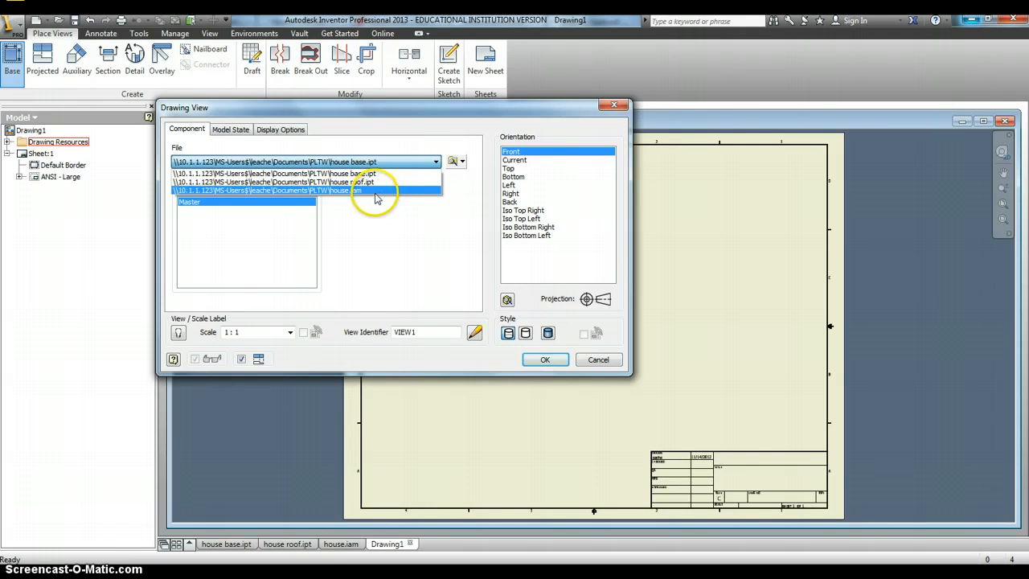
pyautogui.click(378, 193)
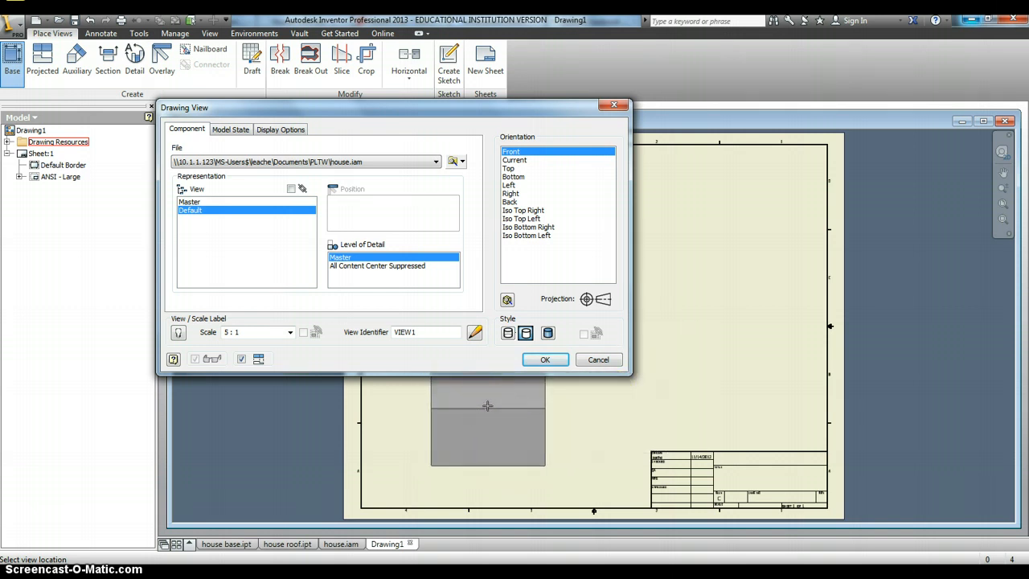
pyautogui.click(537, 362)
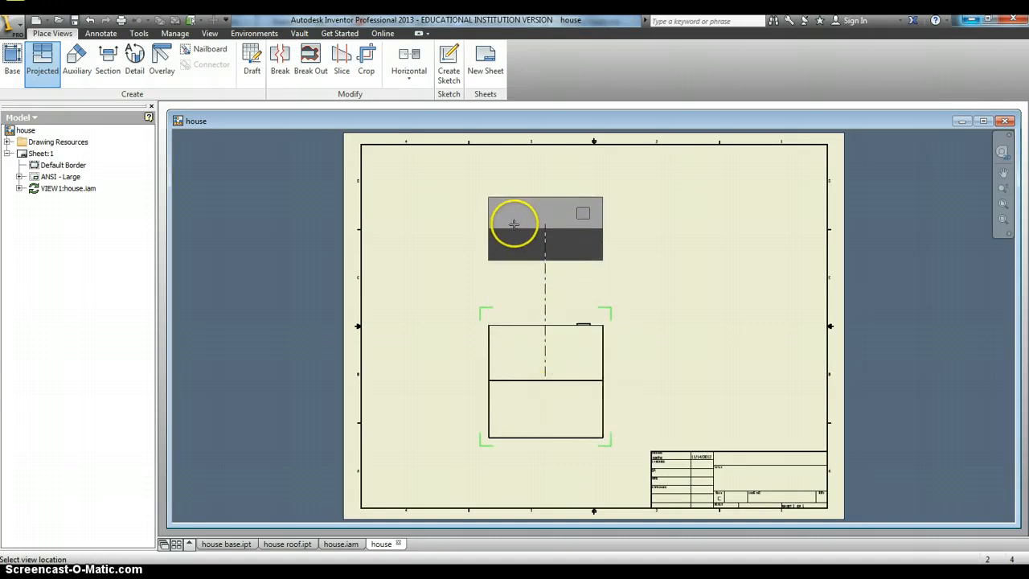
pyautogui.click(531, 212)
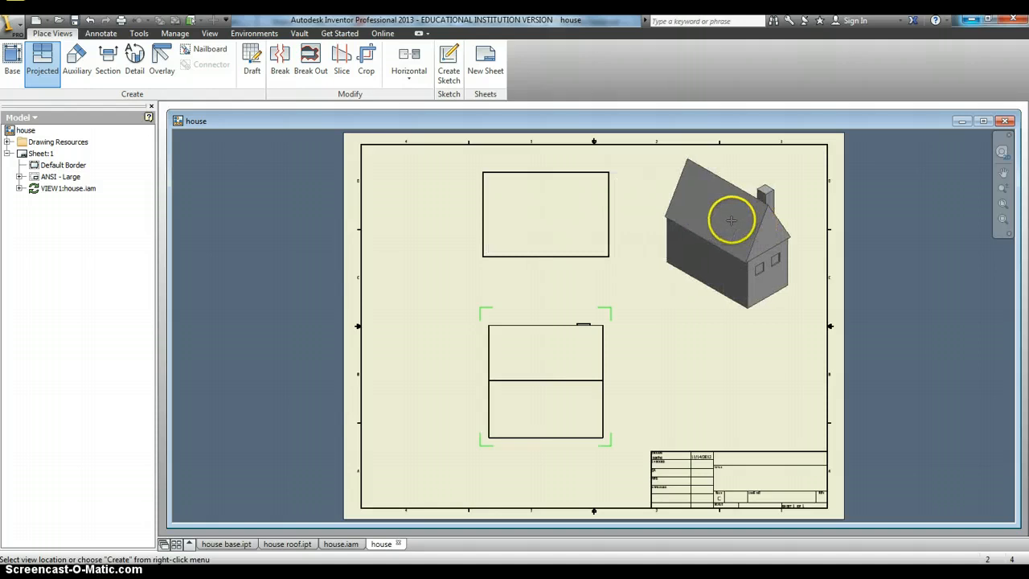
pyautogui.click(732, 218)
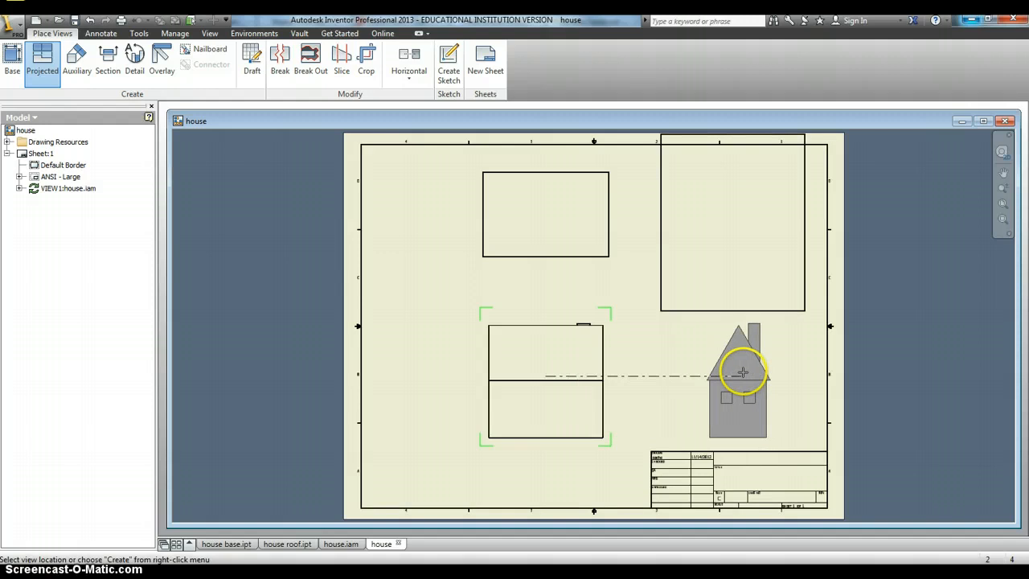
pyautogui.click(743, 373)
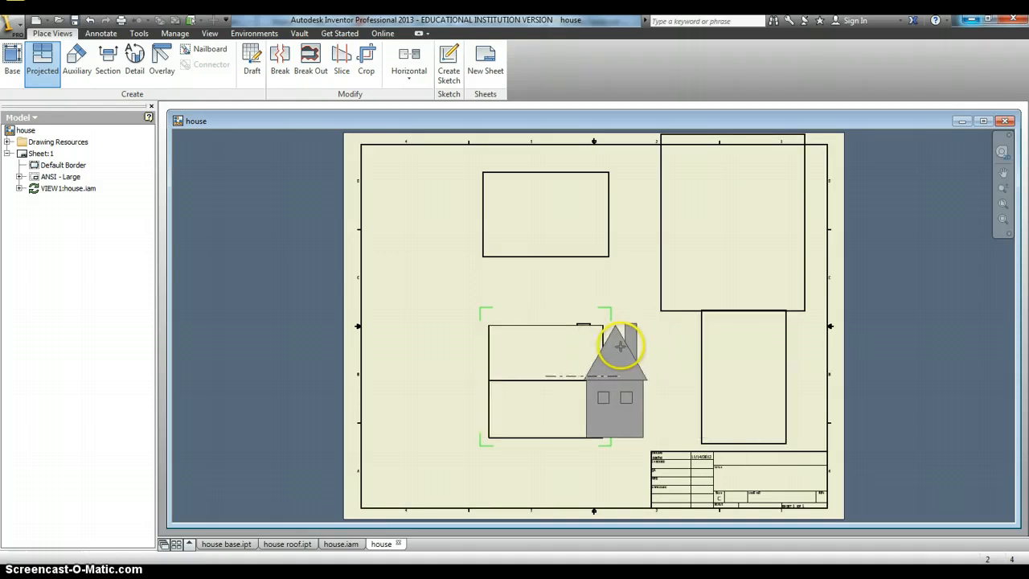
pyautogui.rightClick(631, 348)
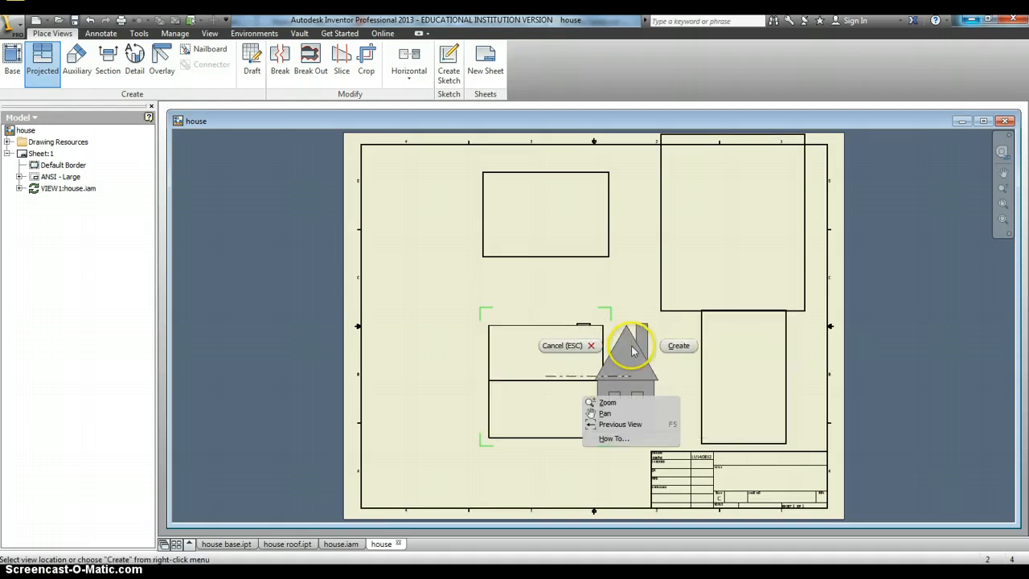
pyautogui.click(569, 346)
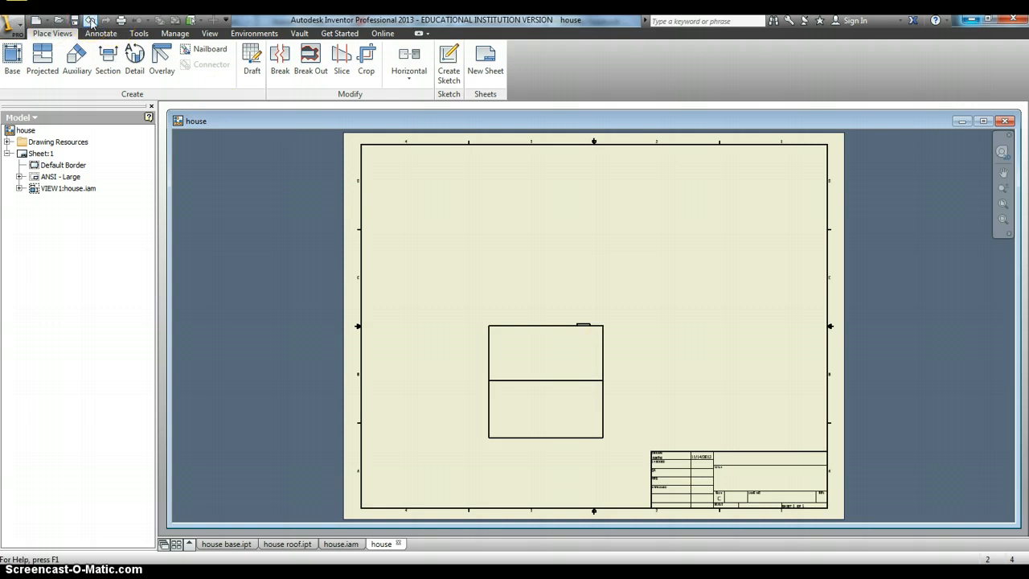
pyautogui.click(91, 21)
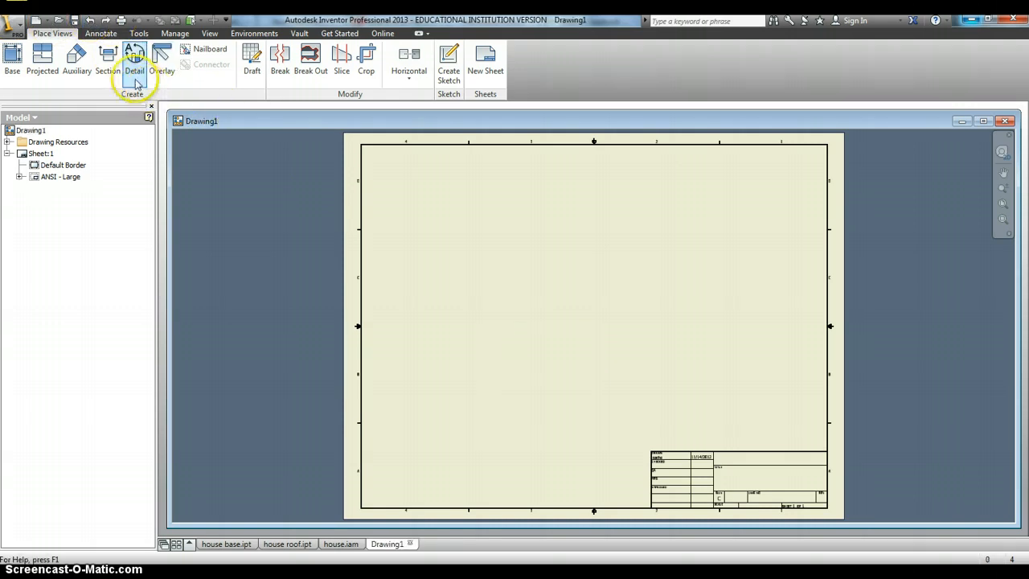
# - Place a front-oriented base view of house.iam at 5:1 scale in the lower-left area of the sheet
pyautogui.click(12, 61)
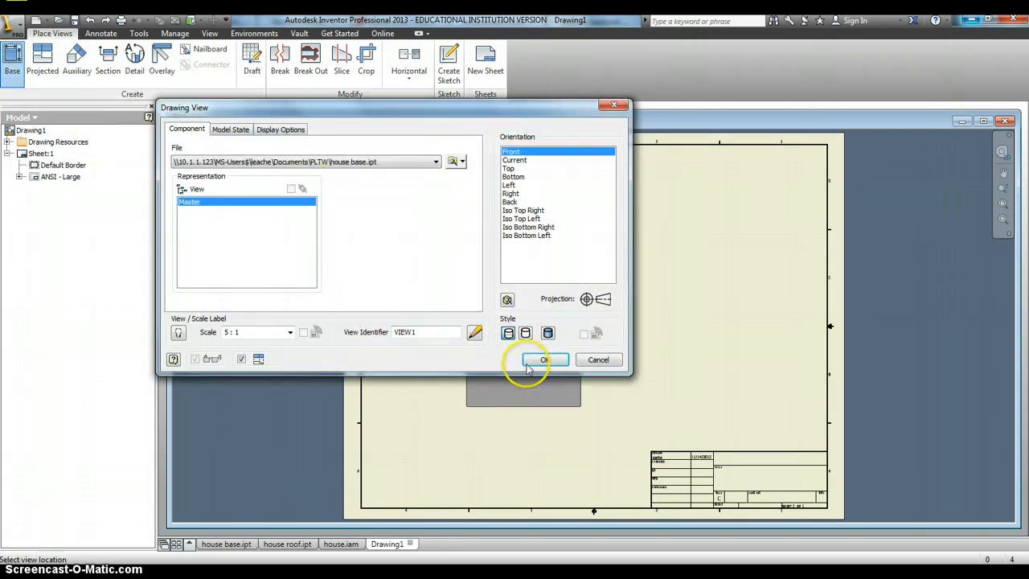
pyautogui.click(436, 164)
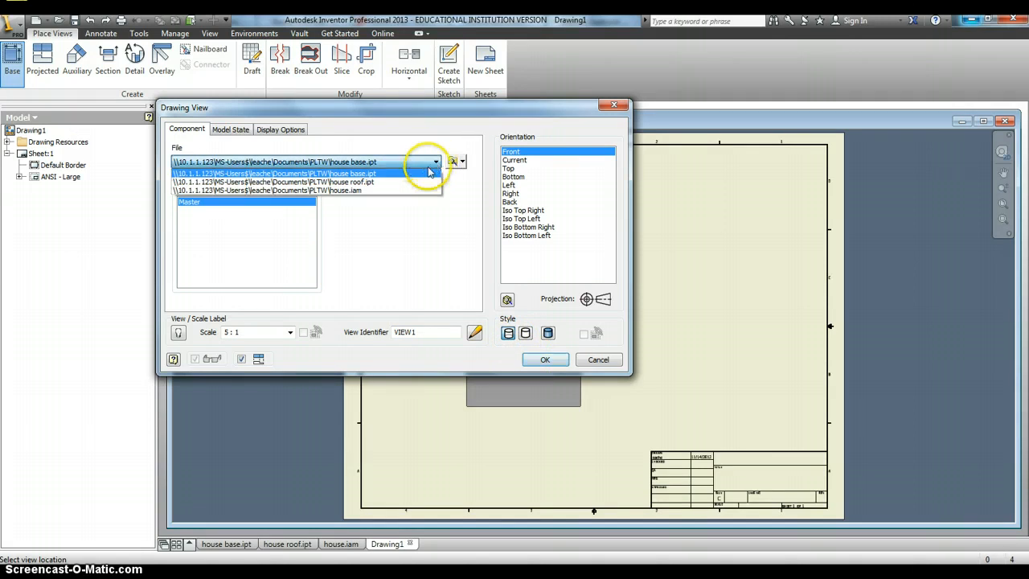
pyautogui.click(375, 191)
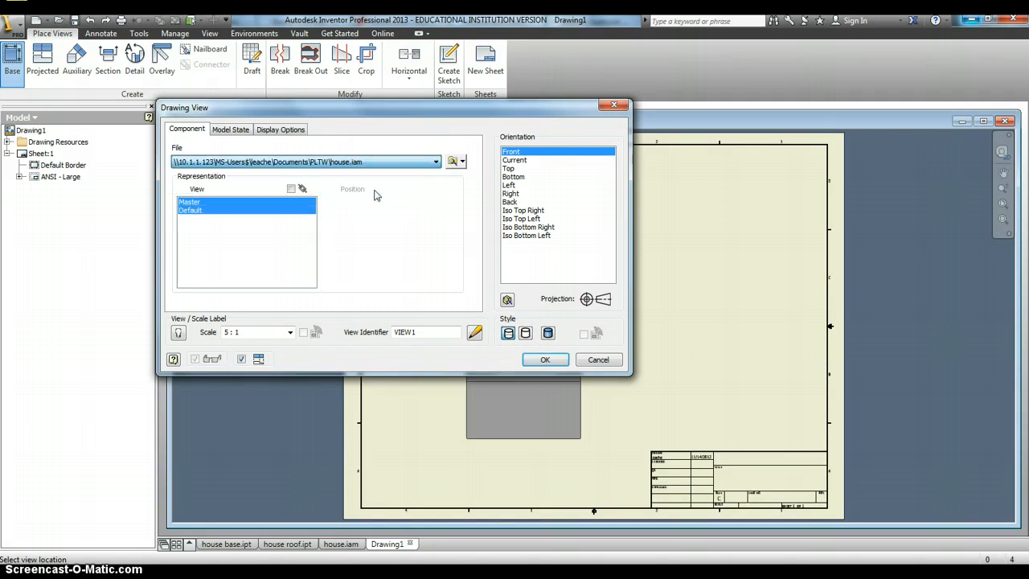
pyautogui.click(545, 359)
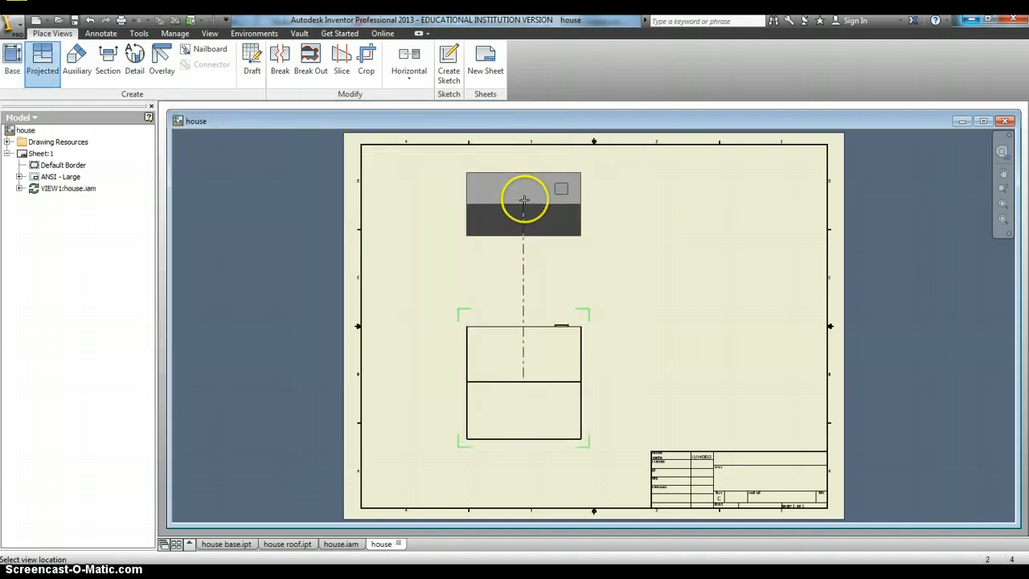
# - Create projected top, isometric and right-side views of the house, and shift the front and isometric views leftward on the sheet
pyautogui.click(523, 199)
pyautogui.click(730, 210)
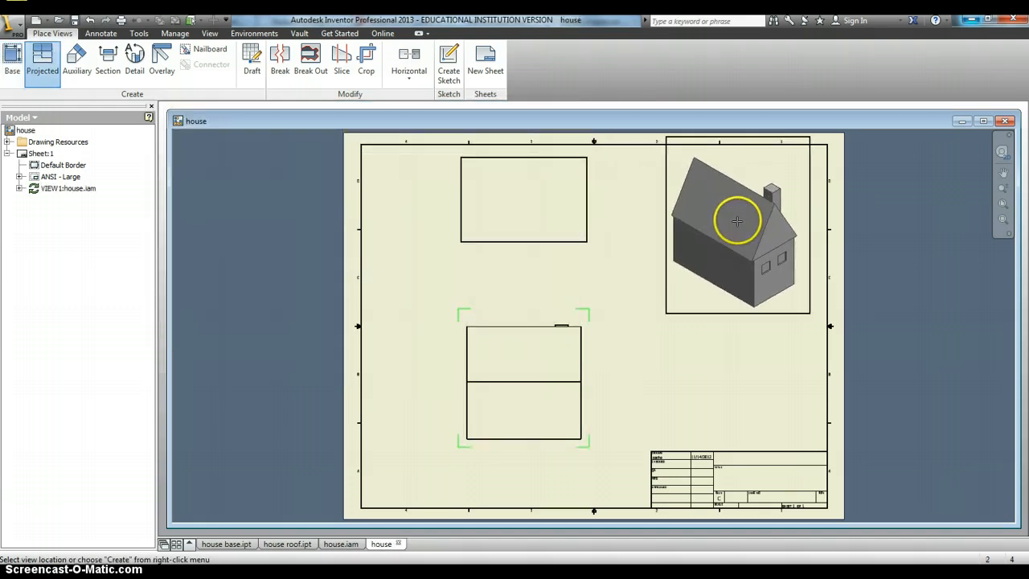
pyautogui.click(728, 365)
pyautogui.rightClick(612, 342)
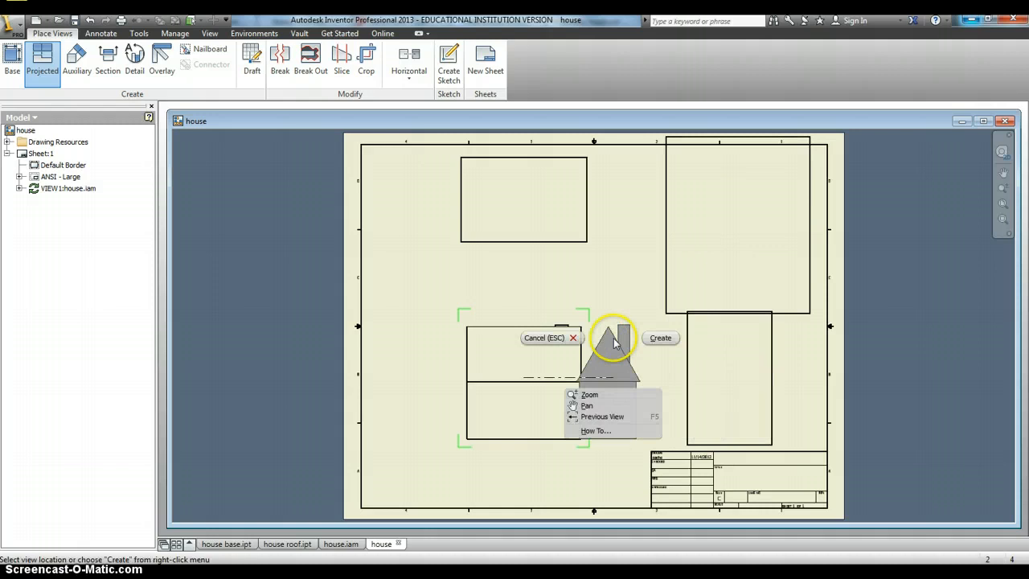
pyautogui.click(661, 338)
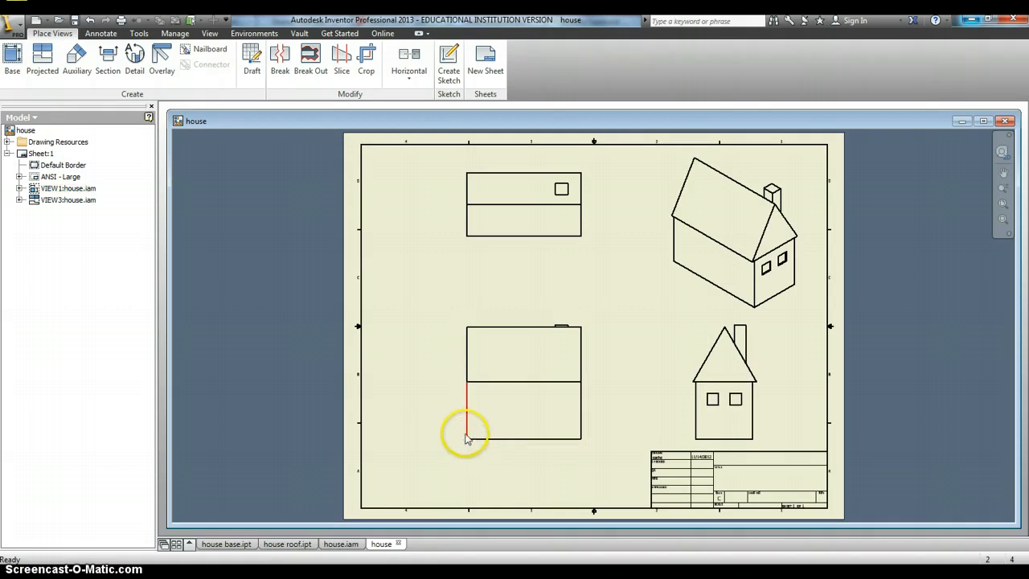
pyautogui.moveTo(470, 440); pyautogui.dragTo(402, 425)
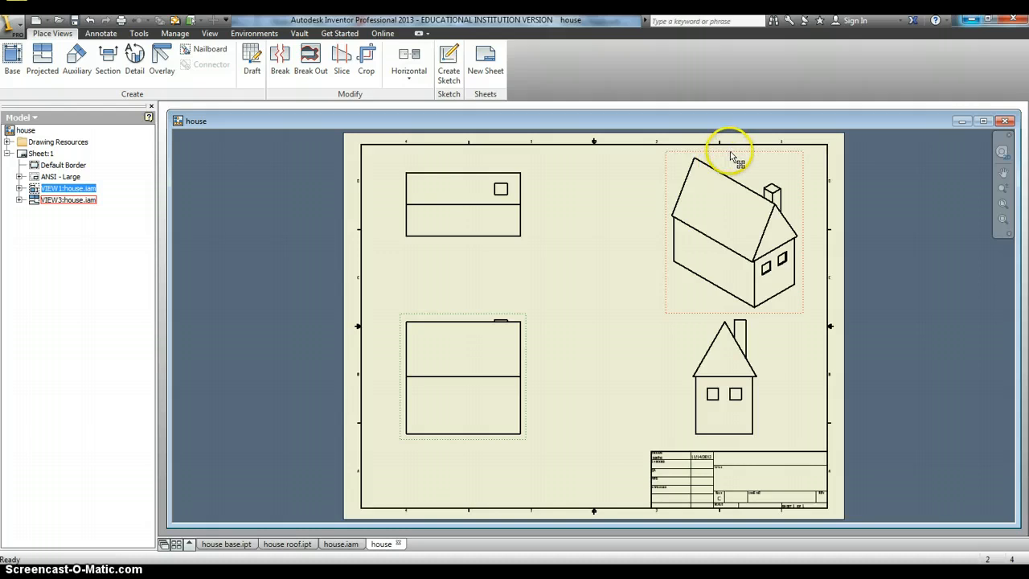
pyautogui.moveTo(732, 155); pyautogui.dragTo(675, 153)
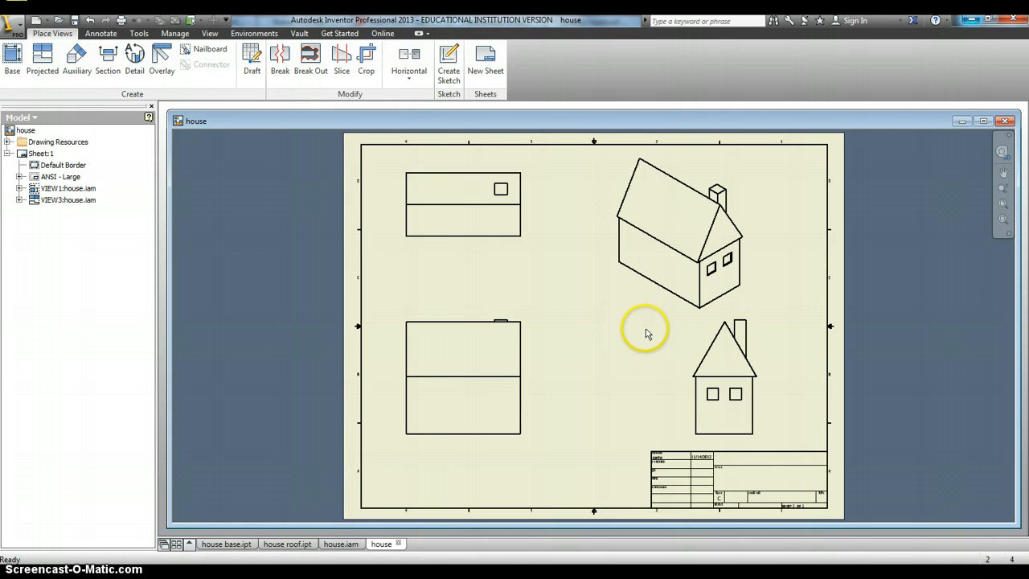
# - Retrieve all available model dimensions for the top view of the house and apply them
pyautogui.rightClick(455, 246)
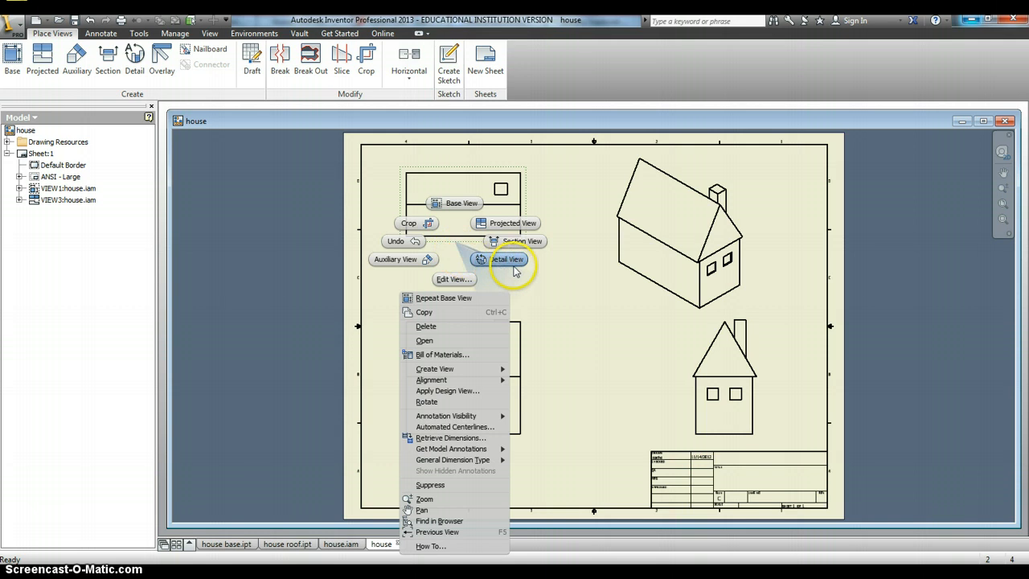
pyautogui.click(467, 438)
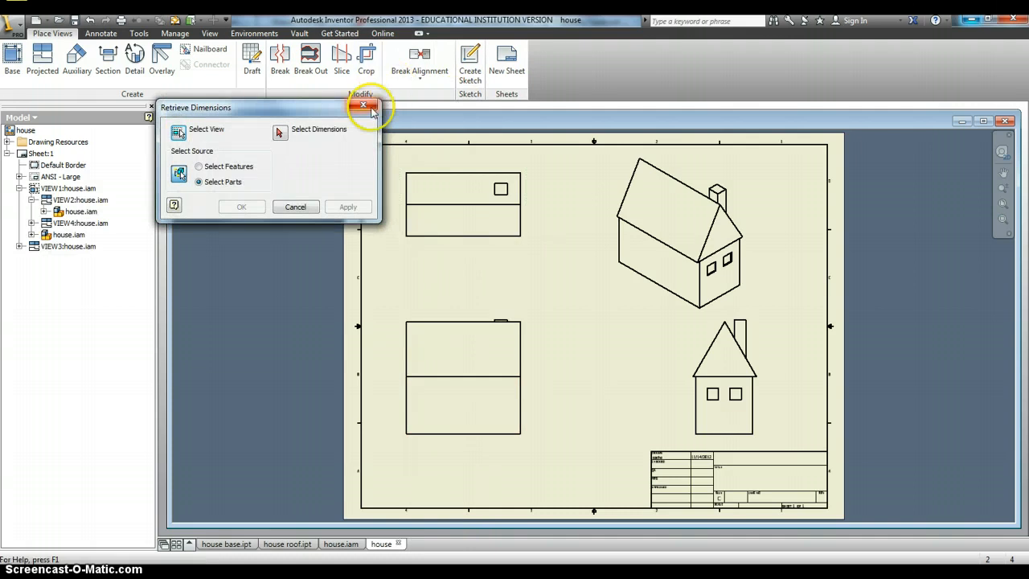
pyautogui.click(279, 133)
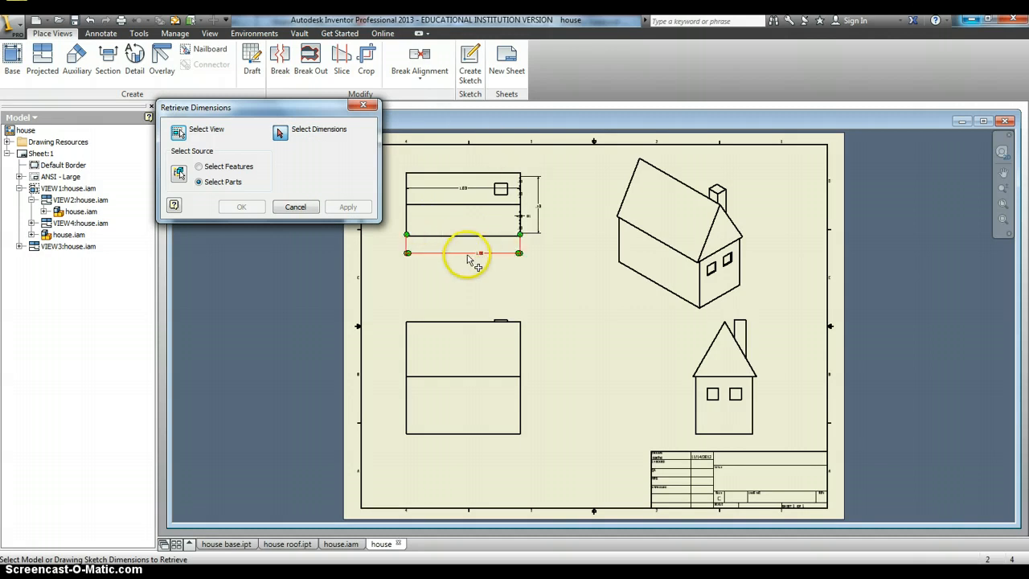
pyautogui.click(480, 255)
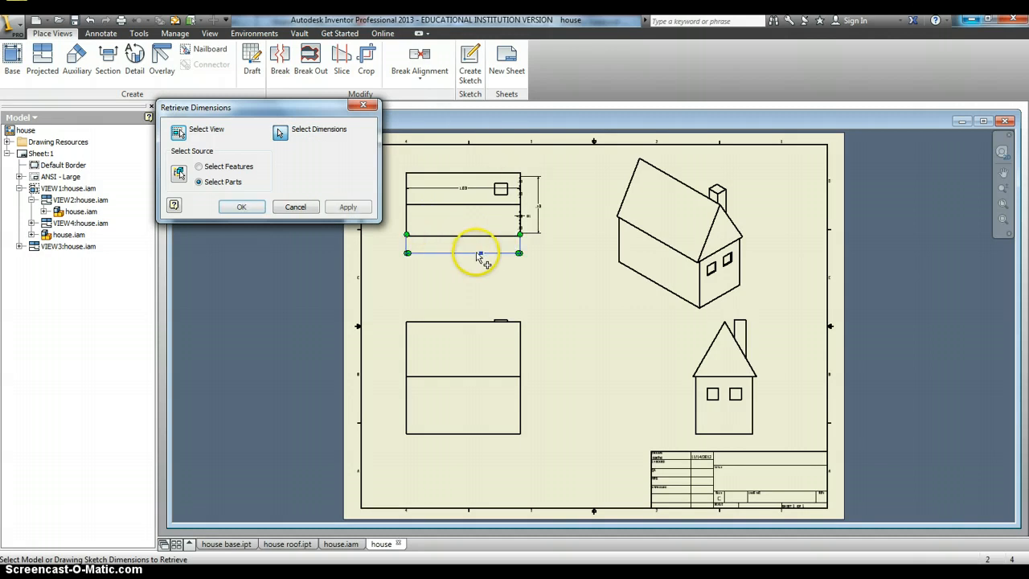
pyautogui.click(464, 190)
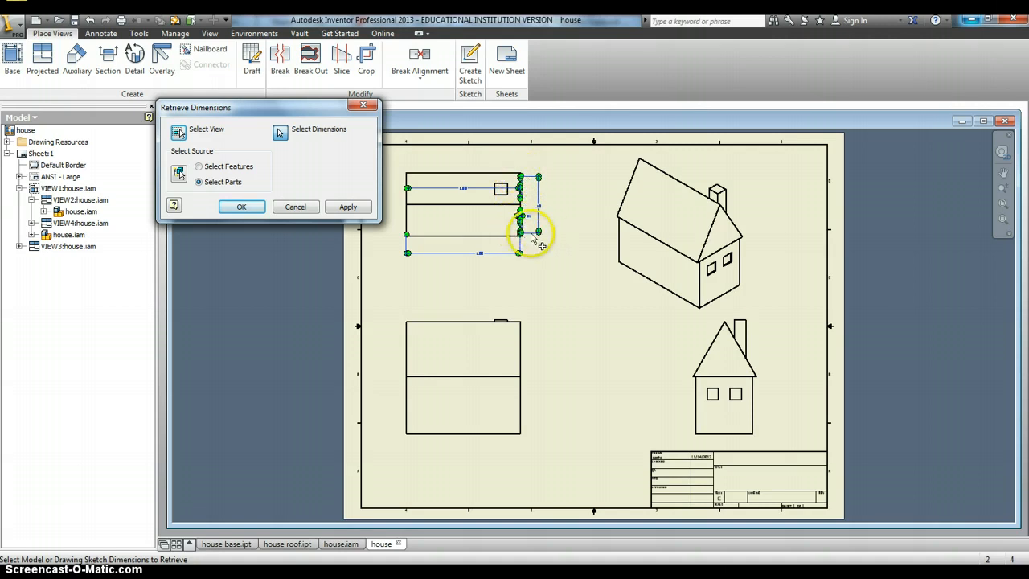
pyautogui.click(351, 208)
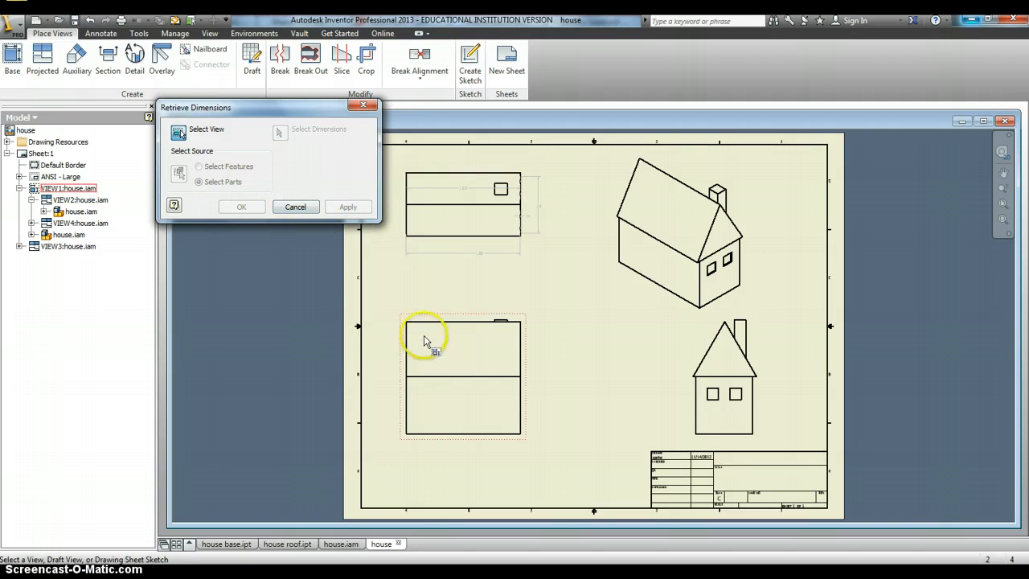
# - Retrieve the model dimensions for the front view, including the wall height and the small dimensions along its right edge
pyautogui.click(517, 324)
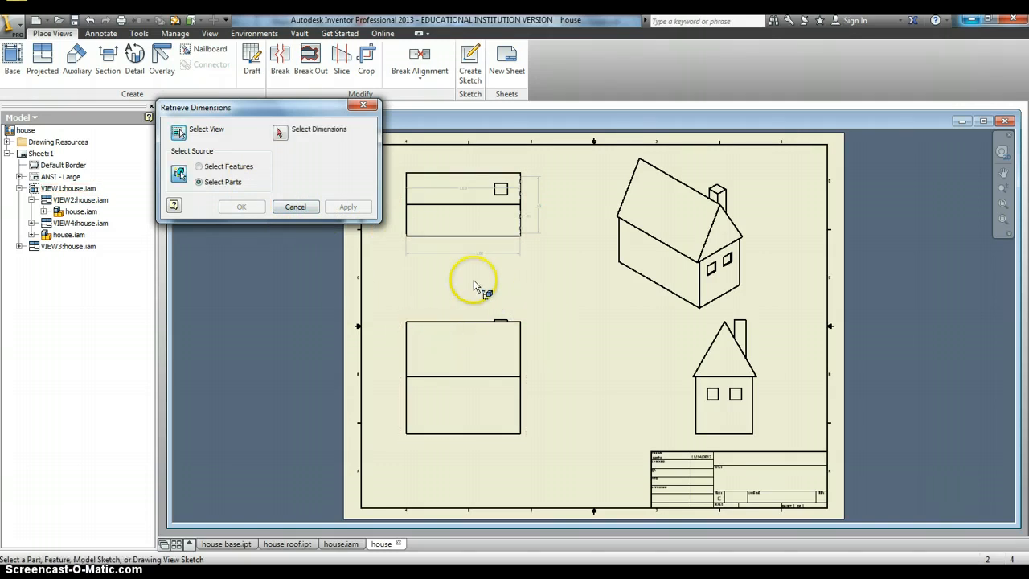
pyautogui.click(283, 134)
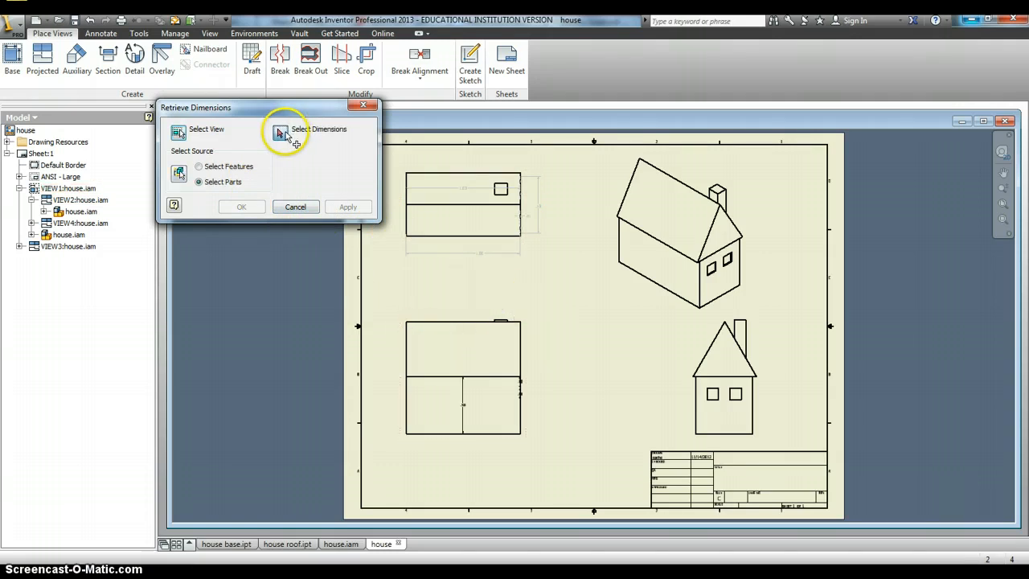
pyautogui.click(466, 409)
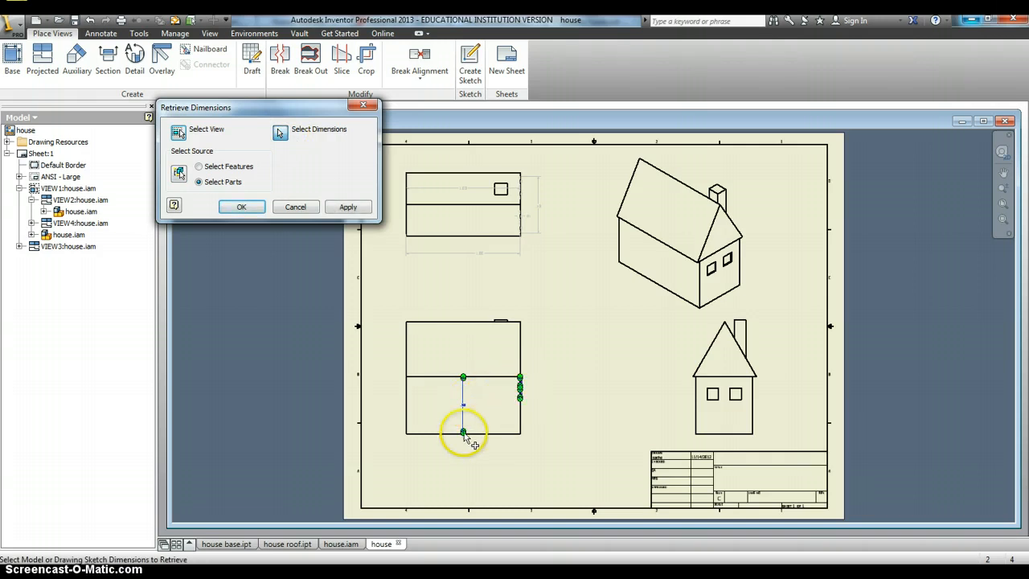
pyautogui.click(348, 208)
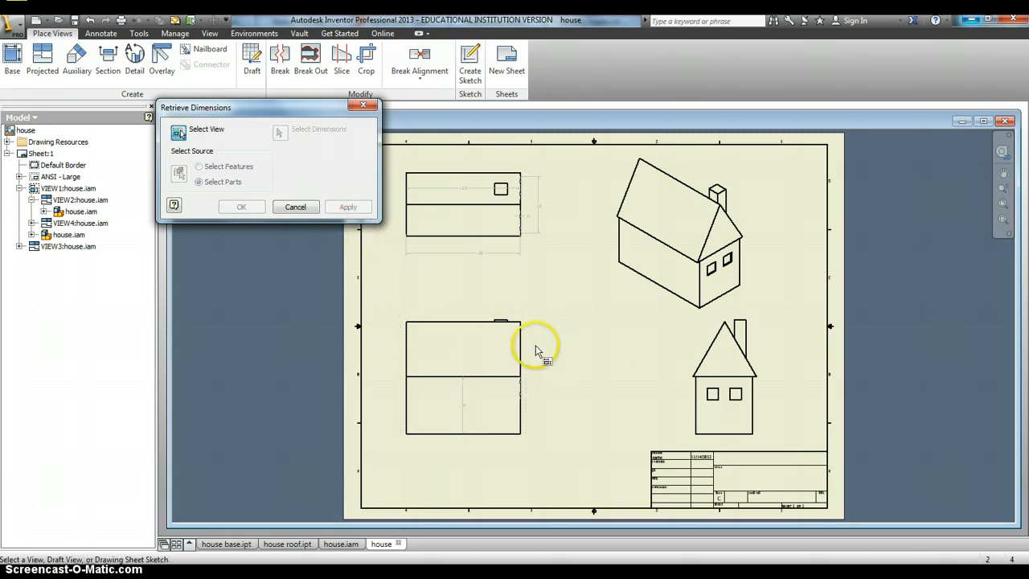
# - Retrieve the model dimensions for the right-side view of the house, including the chimney, roof and window dimensions, and apply them
pyautogui.click(702, 346)
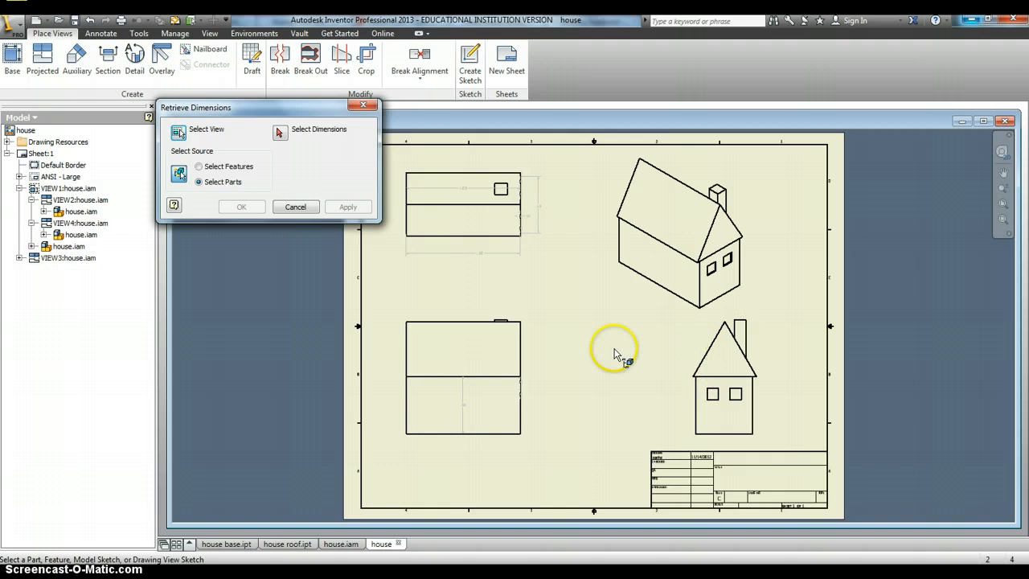
pyautogui.click(279, 131)
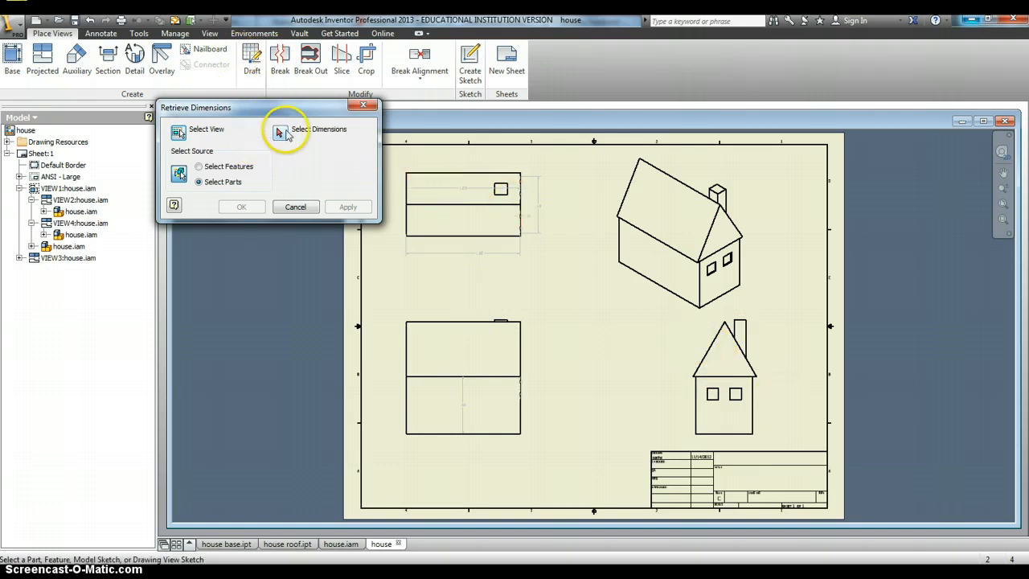
pyautogui.click(280, 133)
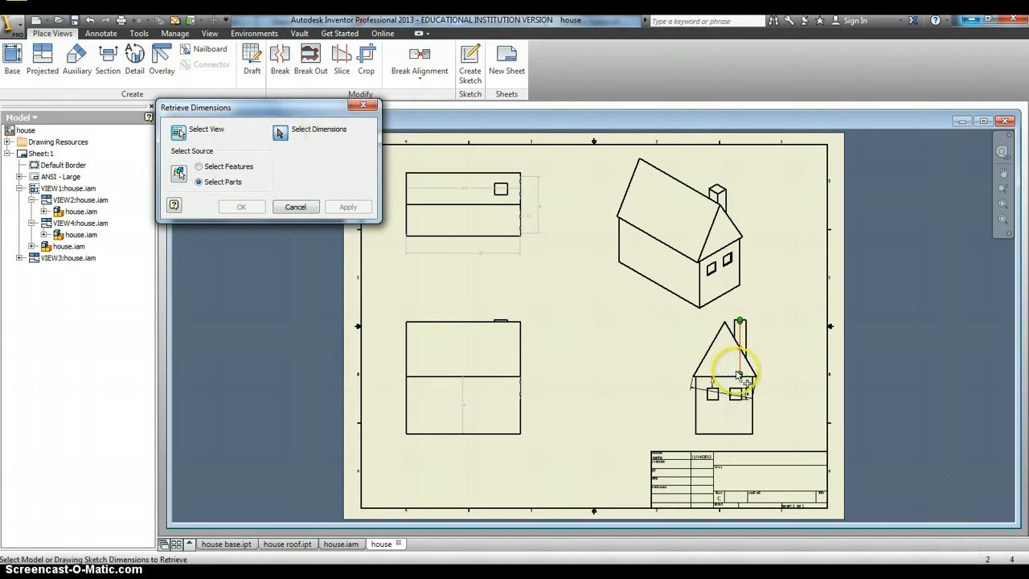
pyautogui.click(739, 402)
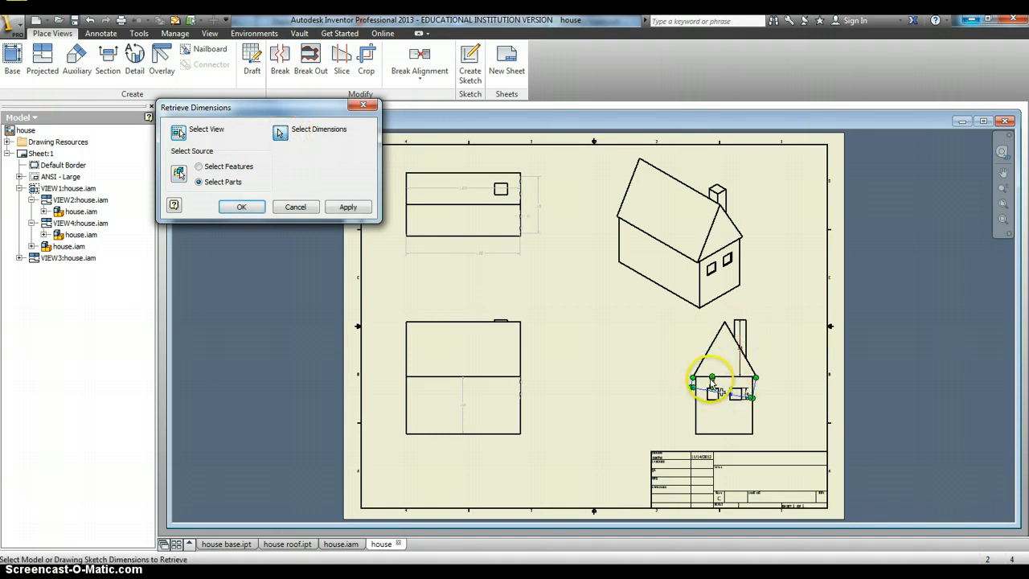
pyautogui.click(740, 344)
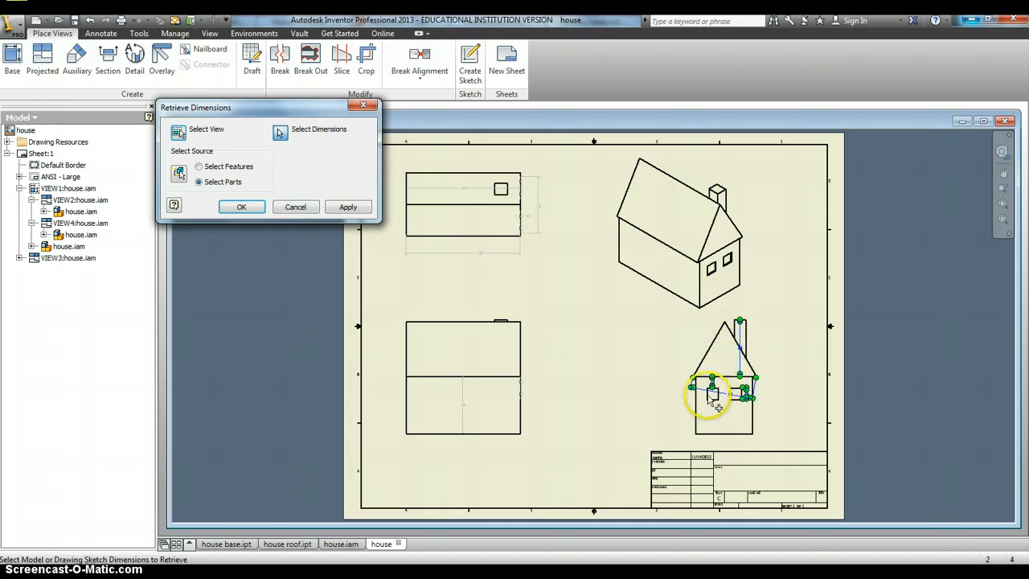
pyautogui.click(348, 207)
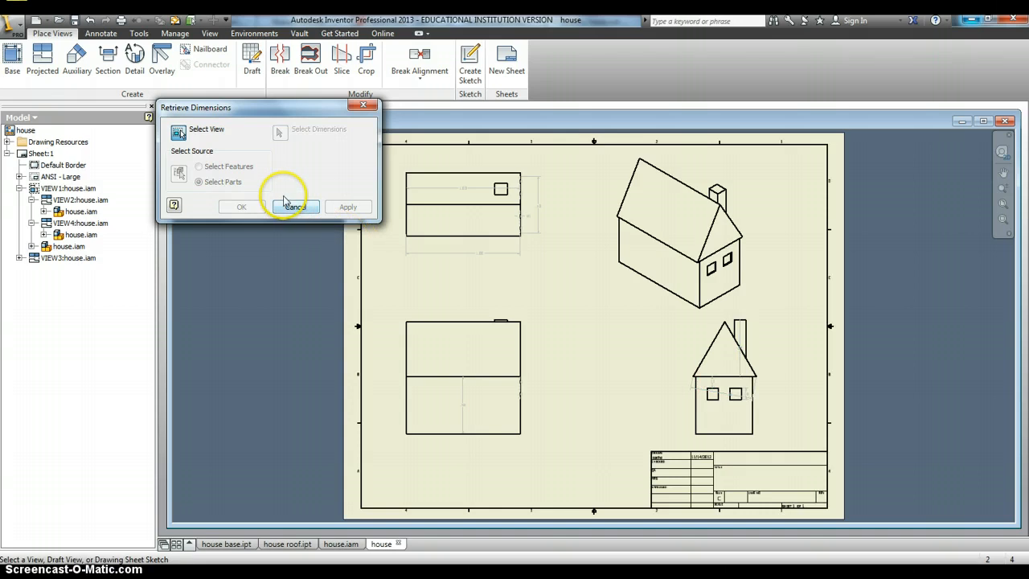
# - Check the isometric view for retrievable model dimensions and finish retrieving dimensions
pyautogui.click(746, 207)
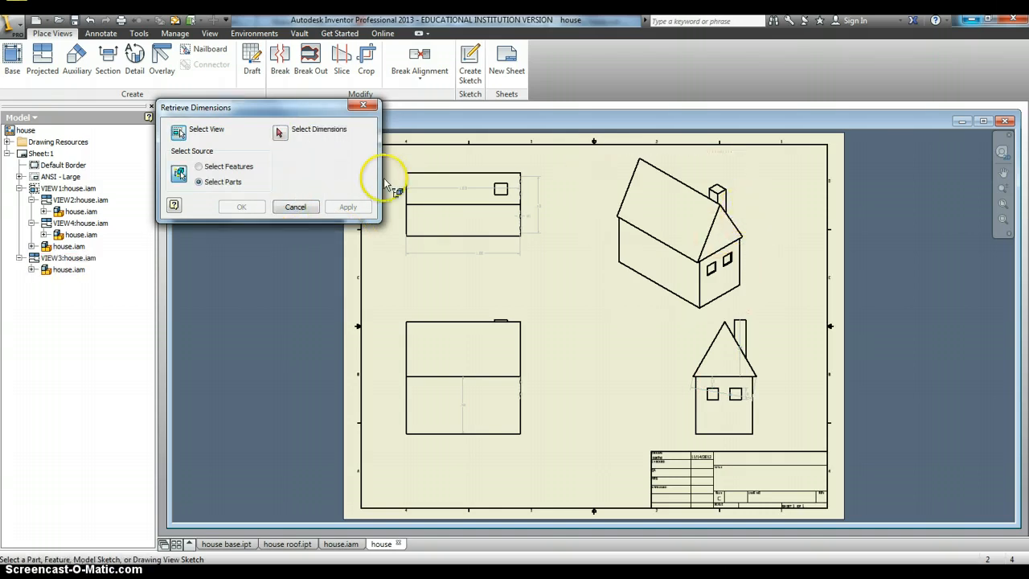
pyautogui.click(281, 133)
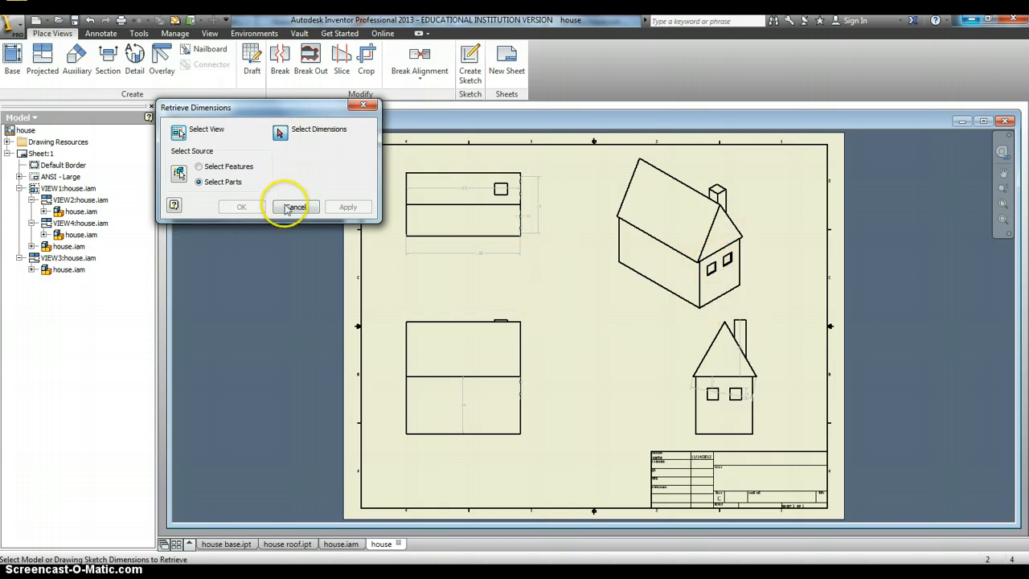
pyautogui.click(363, 105)
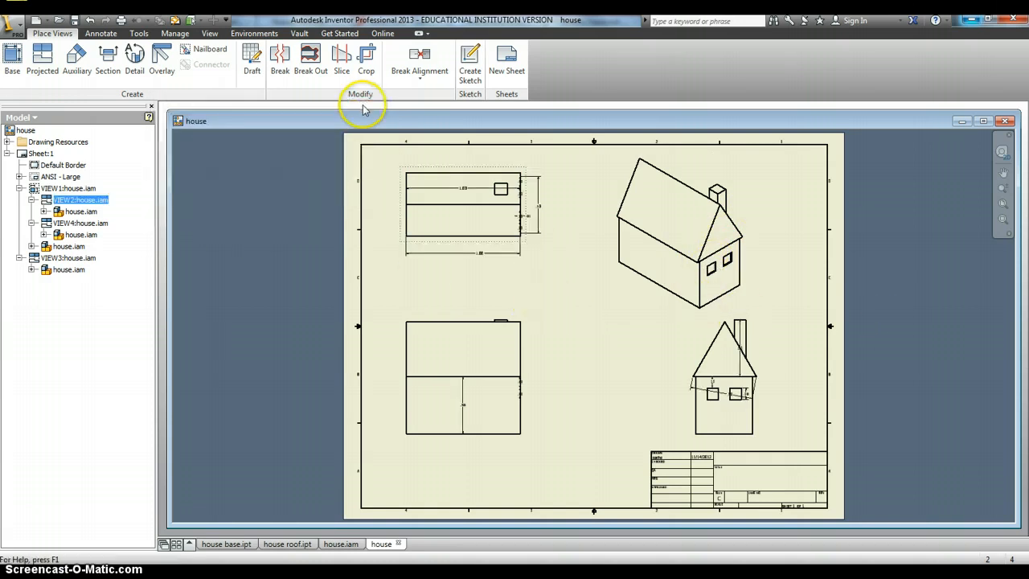
# - Move the two .10 dimensions on the front view's right edge outward, clear of the house outline
pyautogui.scroll(-2, 525, 349)
pyautogui.scroll(6, 530, 356)
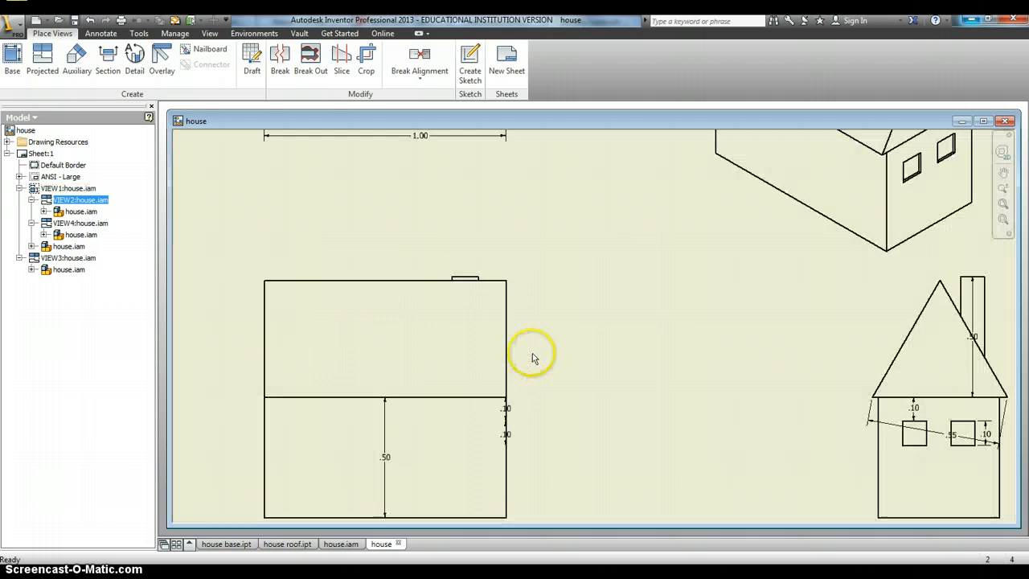
pyautogui.scroll(-2, 533, 358)
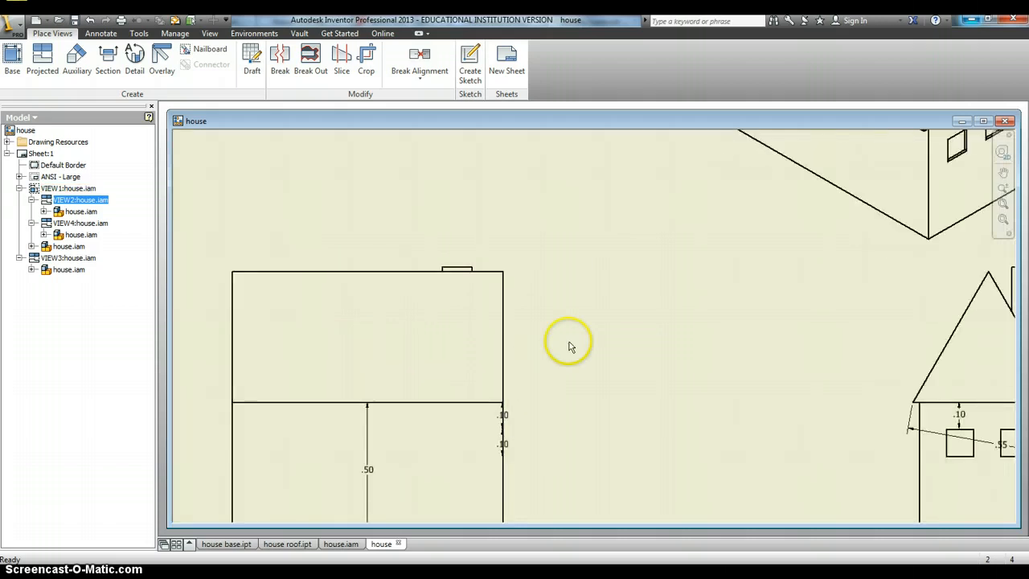
pyautogui.click(1004, 174)
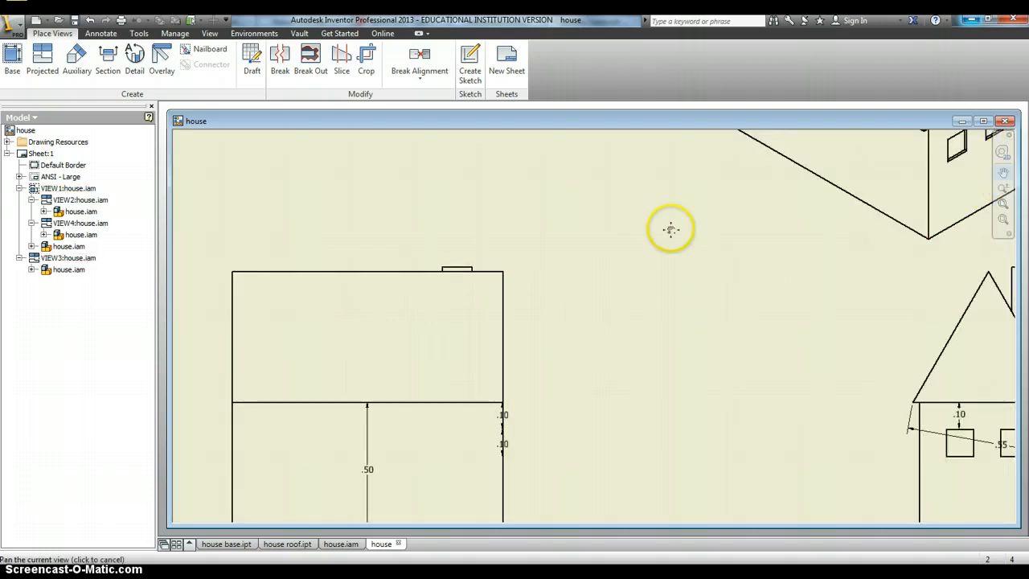
pyautogui.moveTo(578, 382); pyautogui.dragTo(712, 222)
pyautogui.moveTo(730, 262)
pyautogui.mouseDown()
pyautogui.moveTo(745, 338)
pyautogui.moveTo(734, 397)
pyautogui.moveTo(742, 324)
pyautogui.mouseUp()
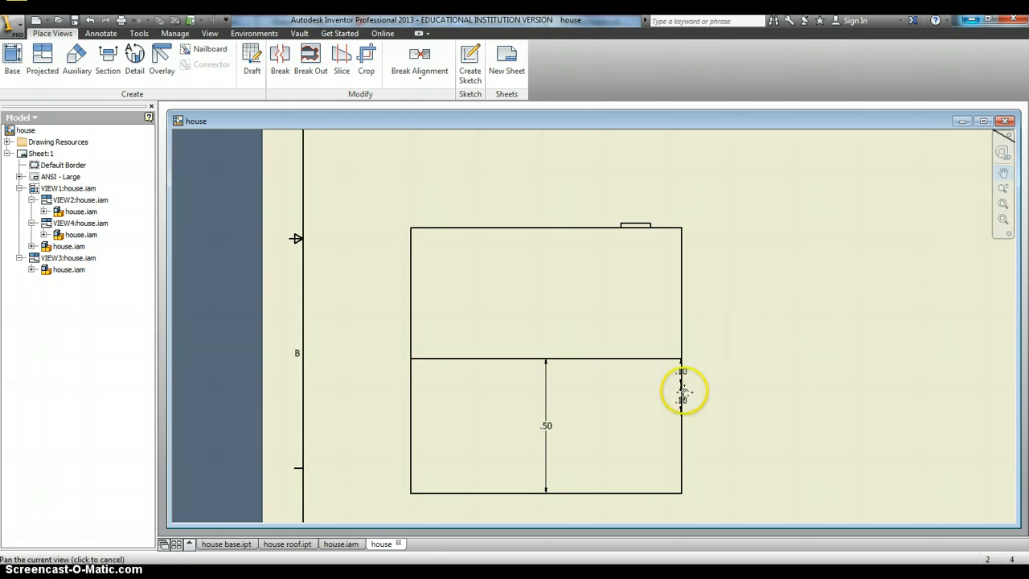
pyautogui.click(1004, 174)
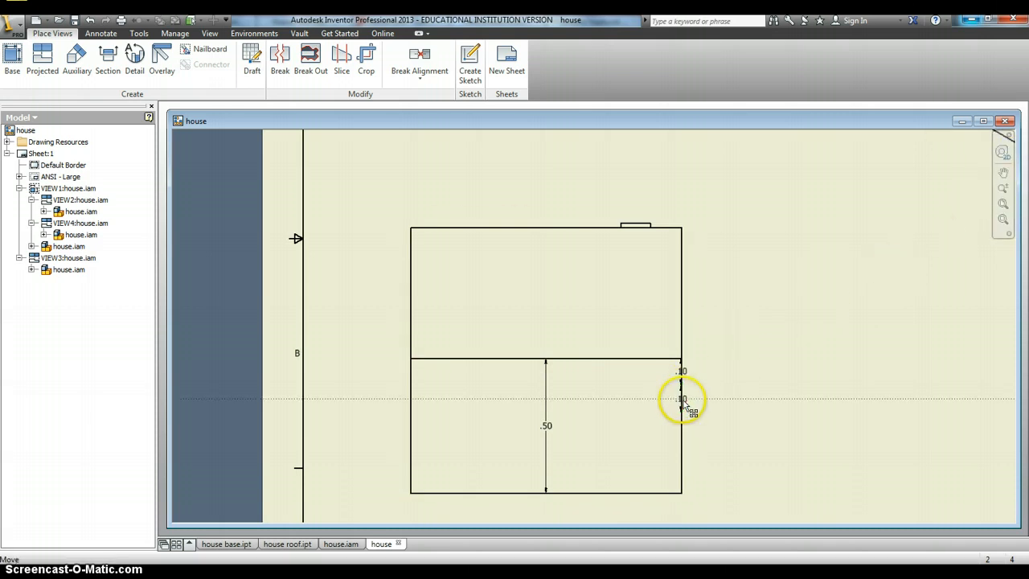
pyautogui.moveTo(683, 402); pyautogui.dragTo(712, 382)
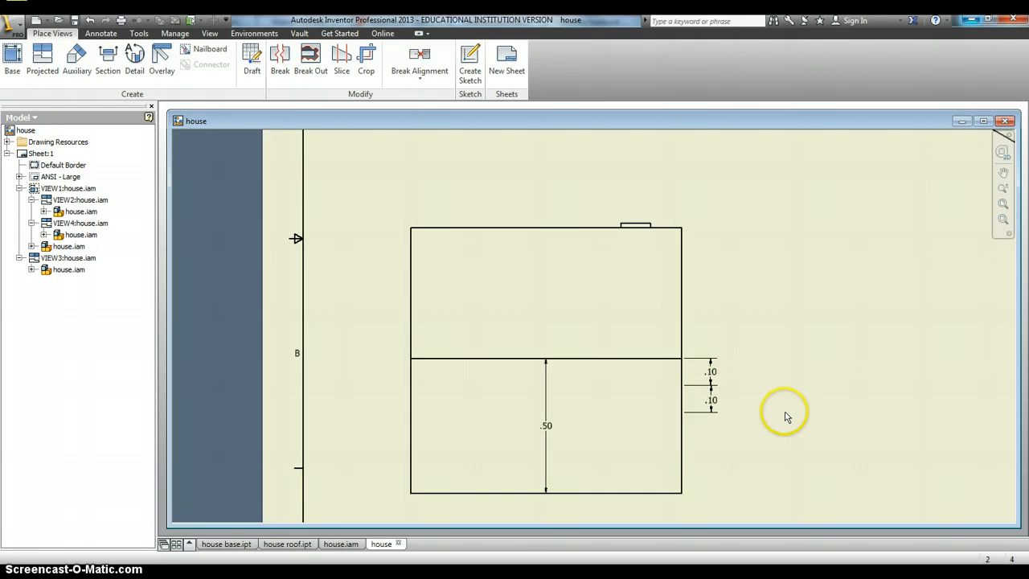
# - Spread out the top view's crowded dimensions, moving the .10 dimensions outside the right edge and the .01 dimension inside the outline
pyautogui.click(1003, 172)
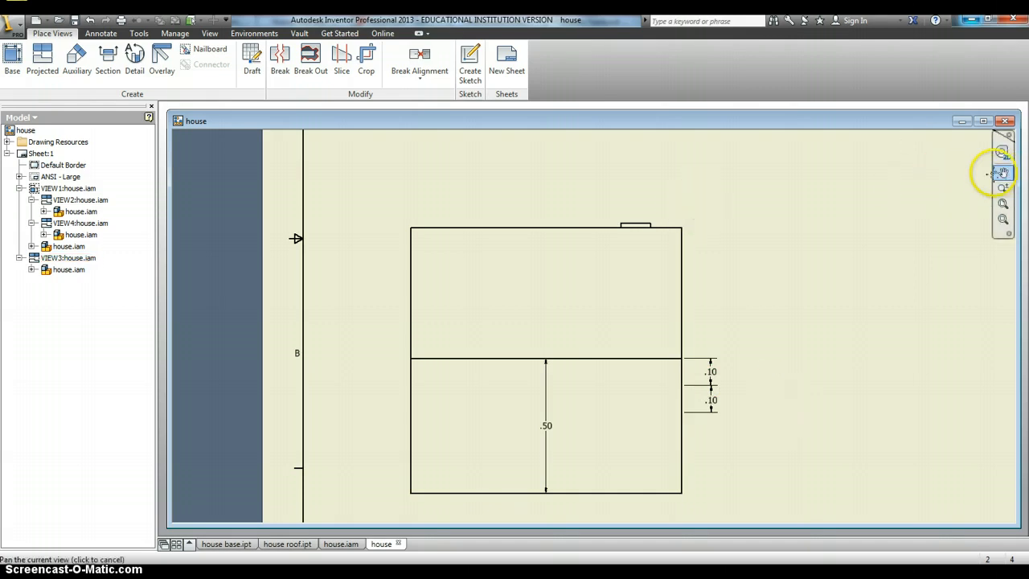
pyautogui.moveTo(707, 189); pyautogui.dragTo(659, 496)
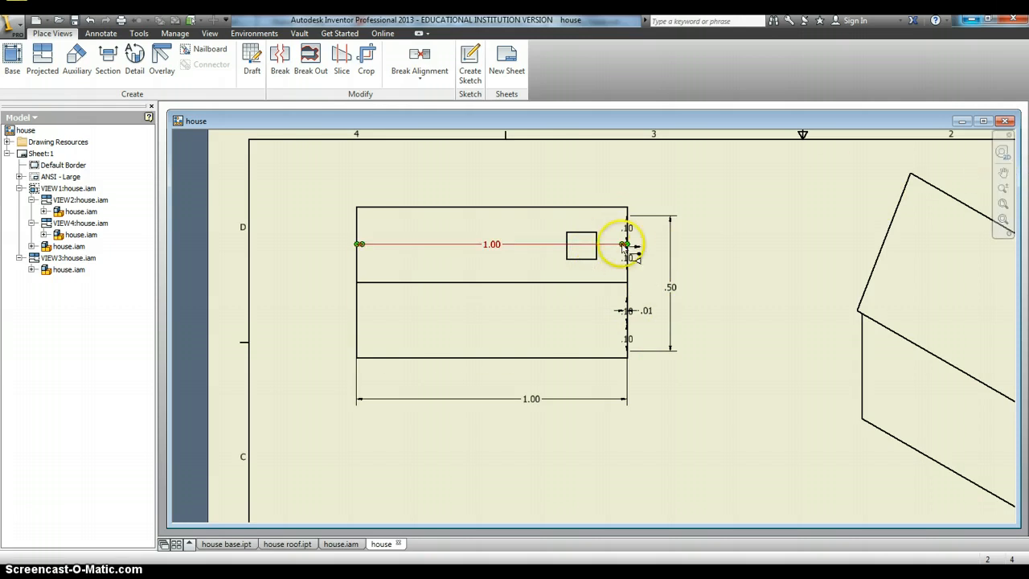
pyautogui.moveTo(628, 256); pyautogui.dragTo(642, 230)
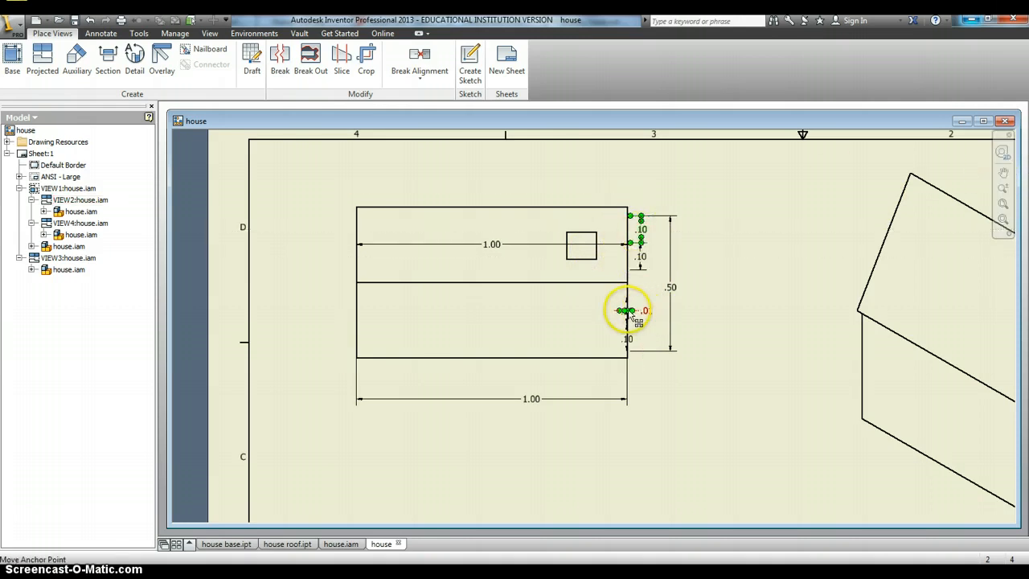
pyautogui.moveTo(631, 312)
pyautogui.mouseDown()
pyautogui.moveTo(629, 297)
pyautogui.moveTo(623, 311)
pyautogui.mouseUp()
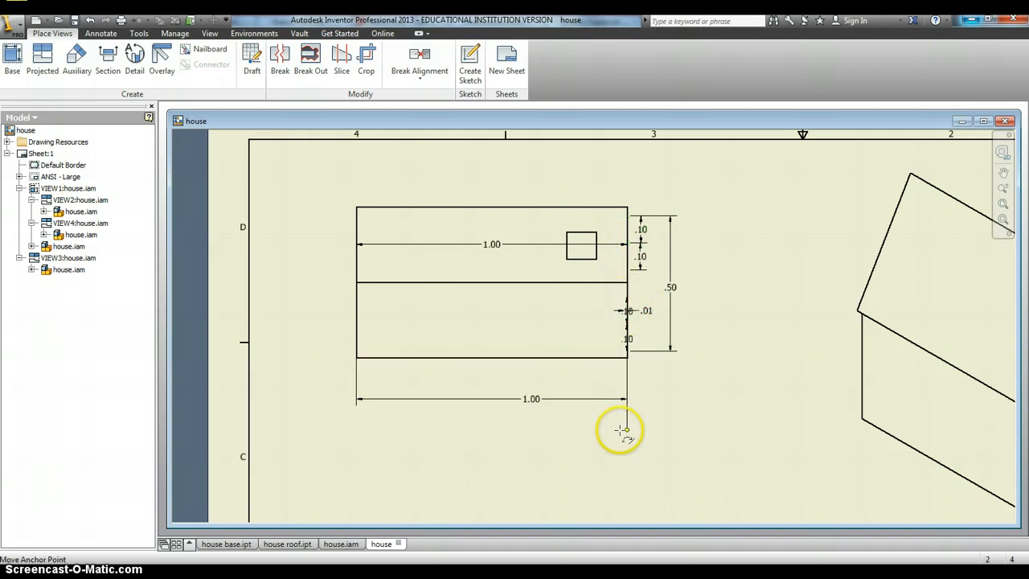
pyautogui.moveTo(608, 340); pyautogui.dragTo(610, 298)
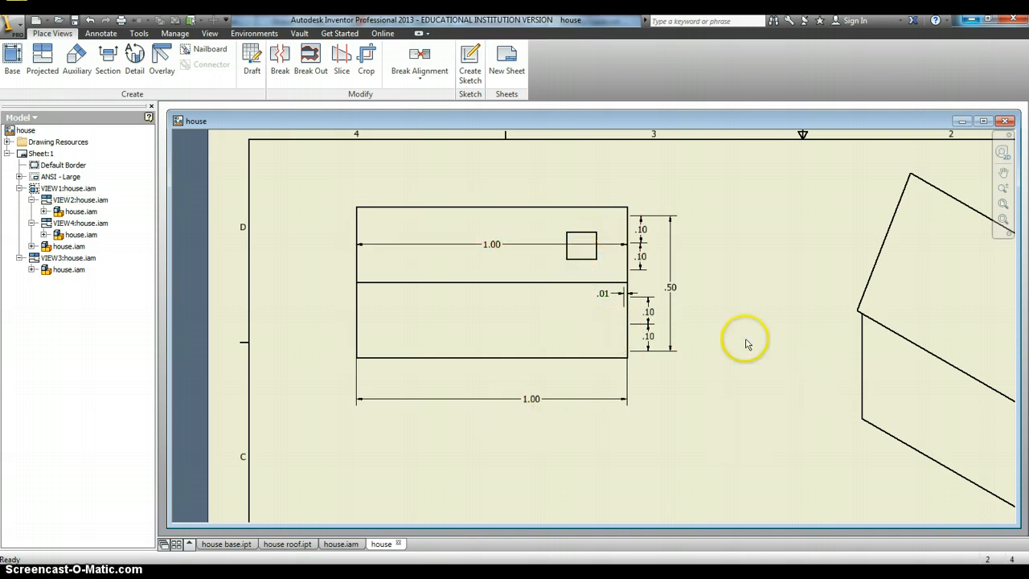
# - In the right-side view, move the .50 chimney dimension outside the house to the right and the slanted .55 dimension below the windows
pyautogui.click(1002, 172)
pyautogui.press('Escape')
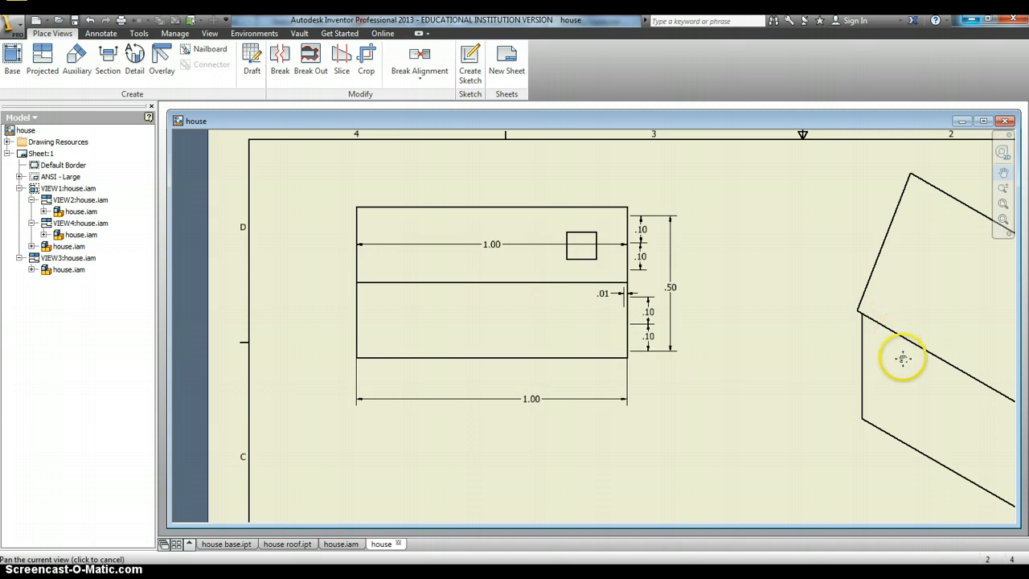
pyautogui.moveTo(816, 450)
pyautogui.mouseDown(button='middle')
pyautogui.moveTo(354, 191)
pyautogui.moveTo(360, 138)
pyautogui.mouseUp(button='middle')
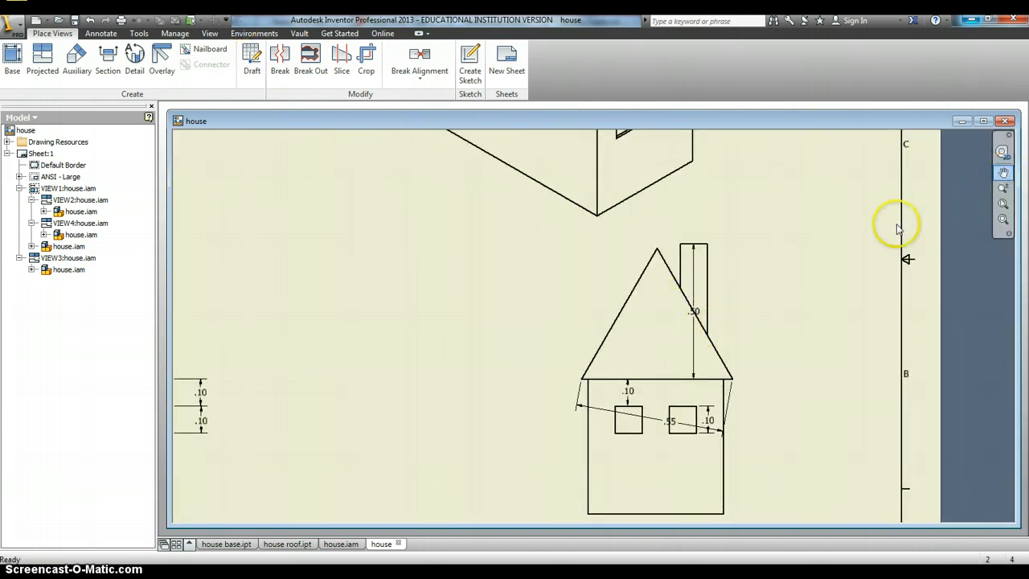
pyautogui.moveTo(691, 311); pyautogui.dragTo(747, 312)
pyautogui.moveTo(680, 431); pyautogui.dragTo(641, 471)
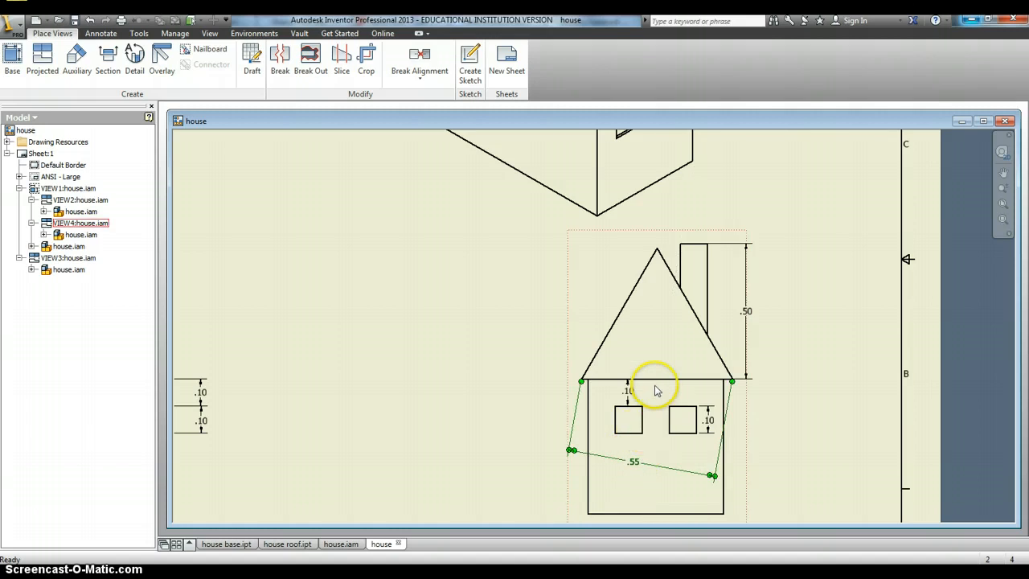
pyautogui.moveTo(632, 391); pyautogui.dragTo(628, 394)
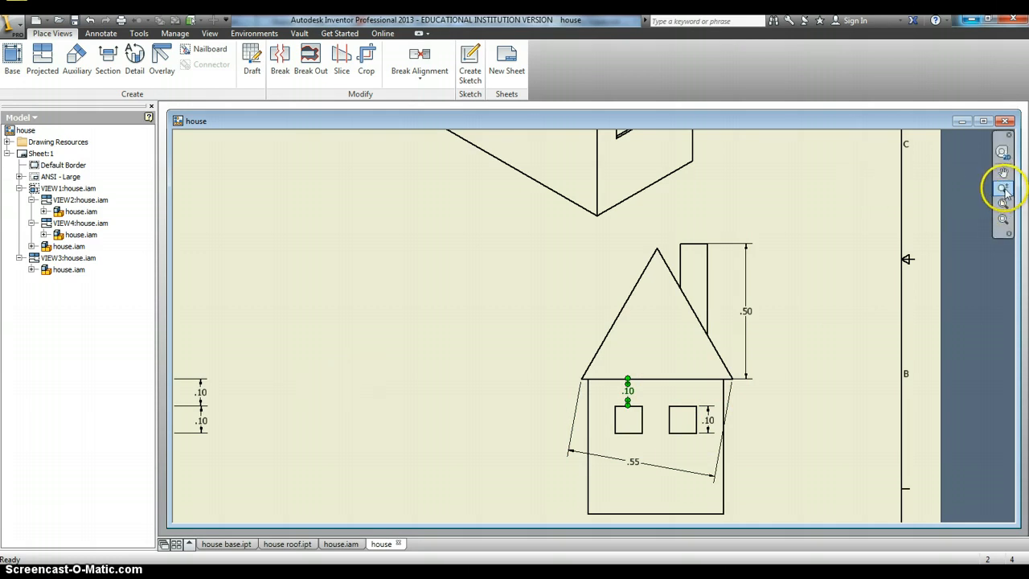
pyautogui.click(1003, 220)
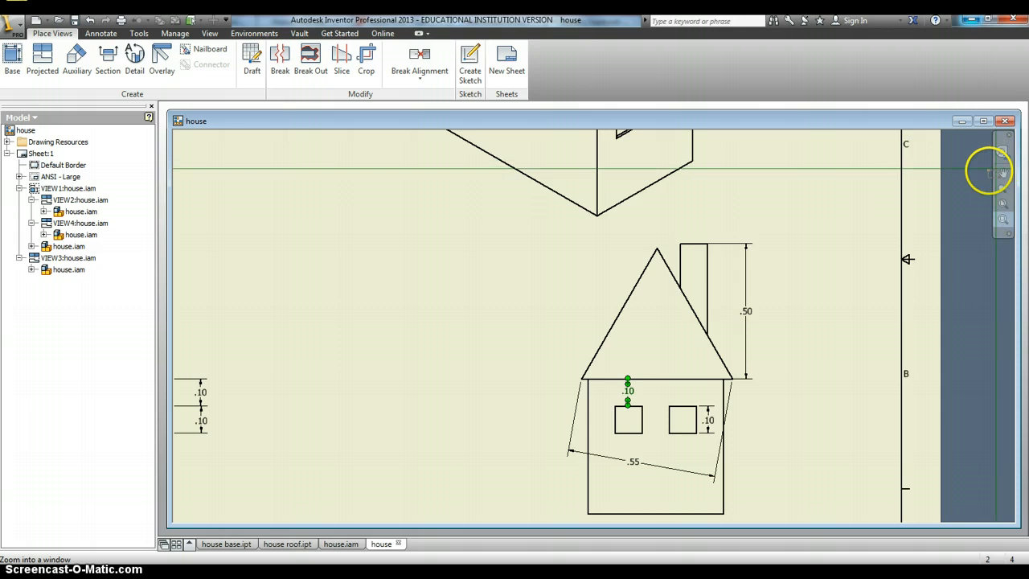
pyautogui.click(956, 175)
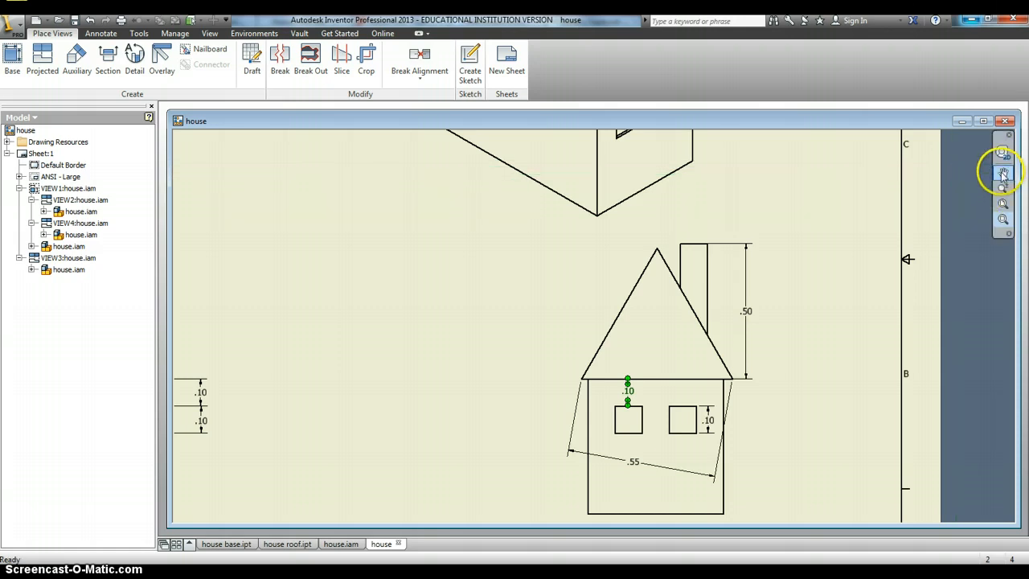
pyautogui.scroll(2, 738, 375)
pyautogui.scroll(2, 738, 376)
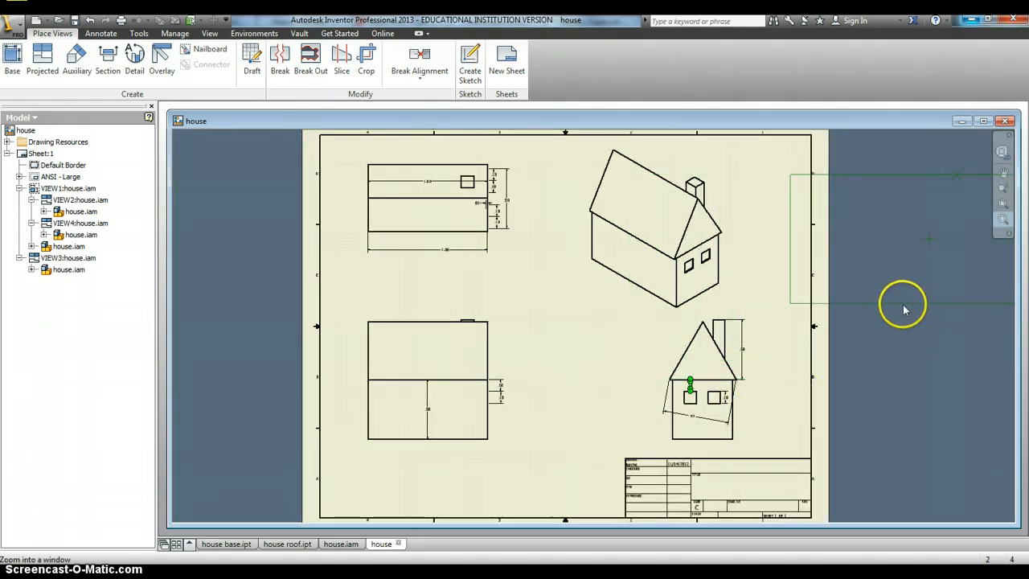
pyautogui.rightClick(905, 304)
pyautogui.click(951, 303)
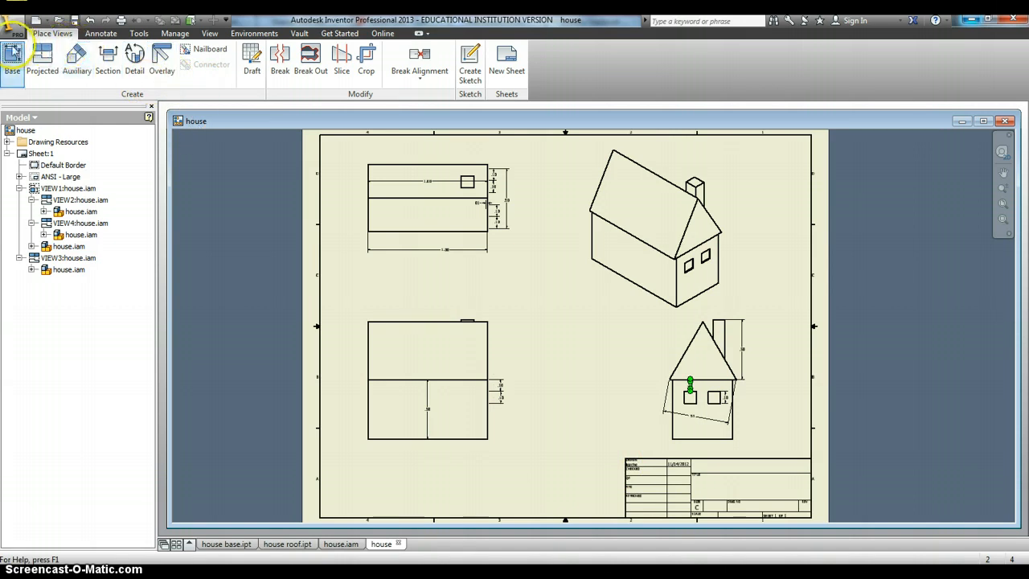
# - Save the drawing as house in the PLTW folder, using the Inventor Drawing Files (*.idw) type
pyautogui.click(16, 28)
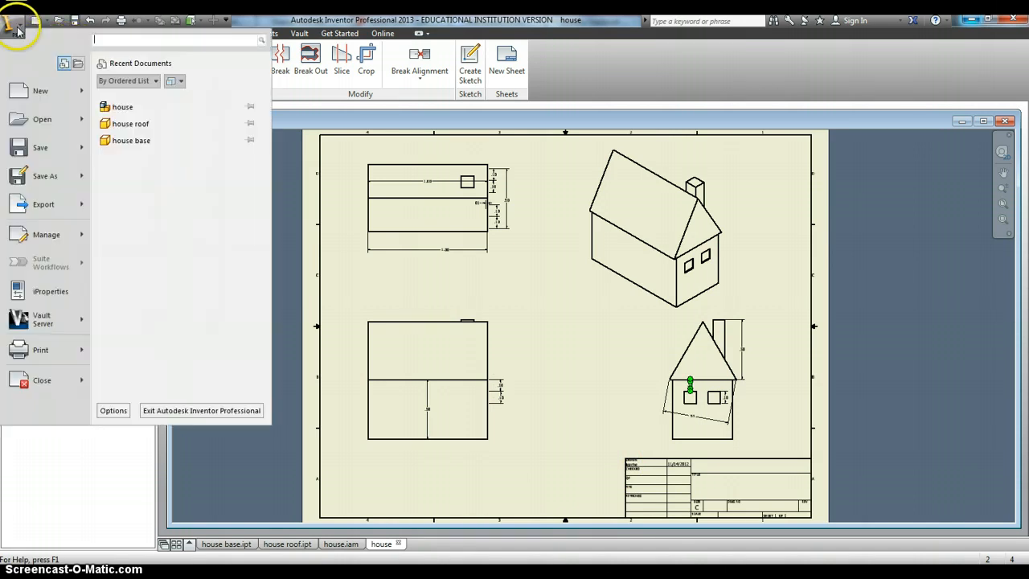
pyautogui.click(47, 187)
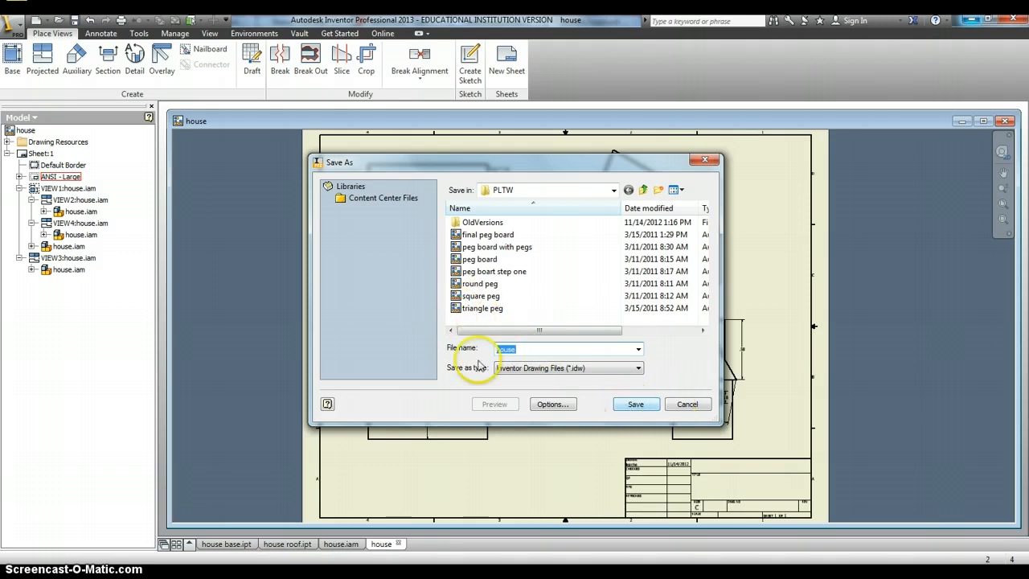
pyautogui.click(626, 405)
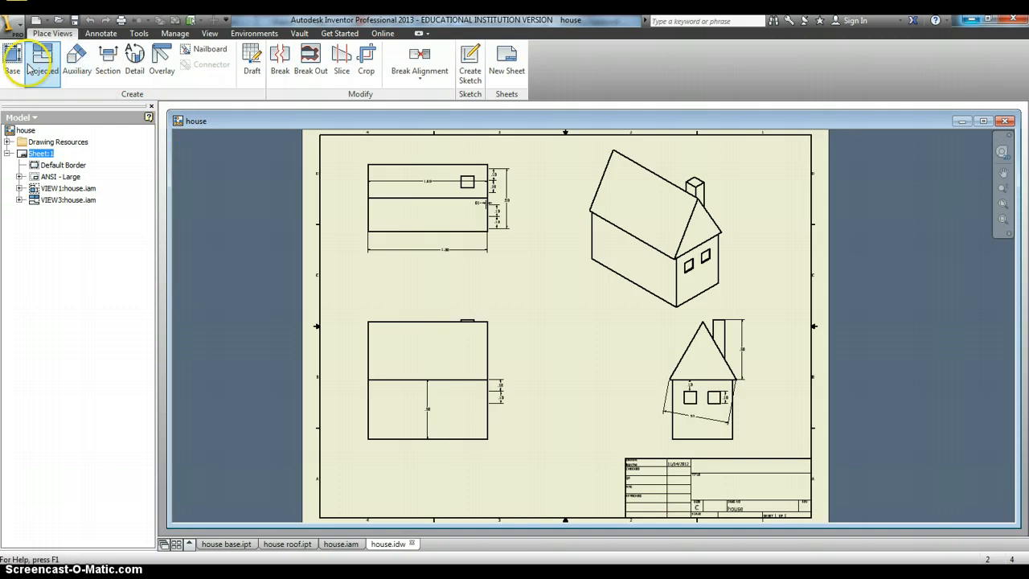
# - Review the print settings for the drawing and close them without printing
pyautogui.click(14, 22)
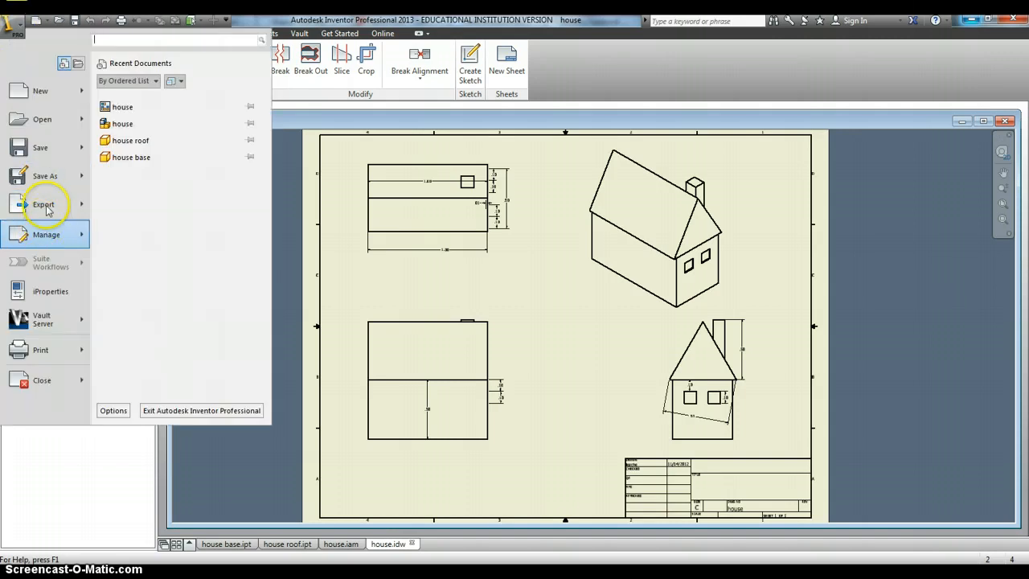
pyautogui.click(81, 352)
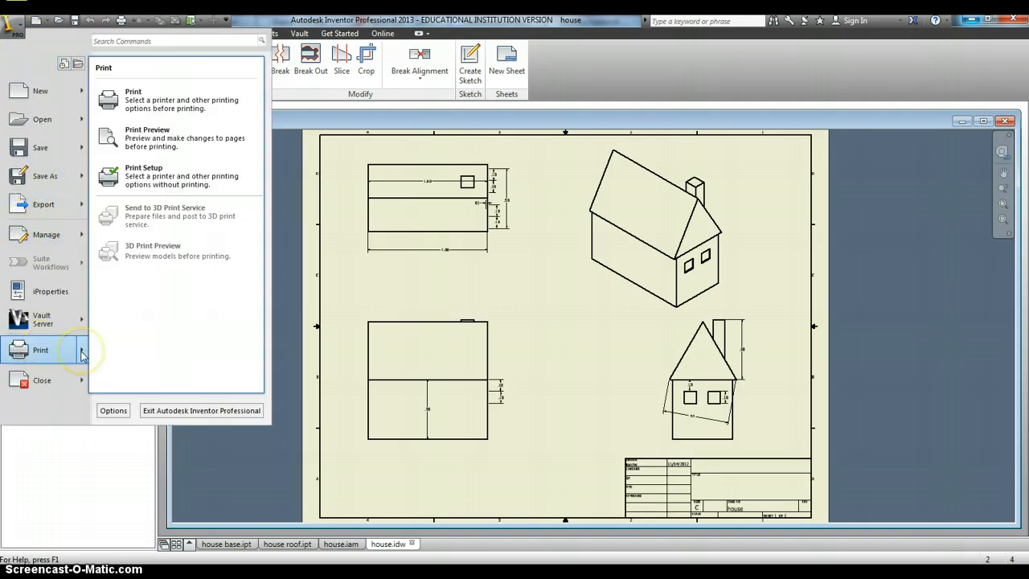
pyautogui.click(157, 106)
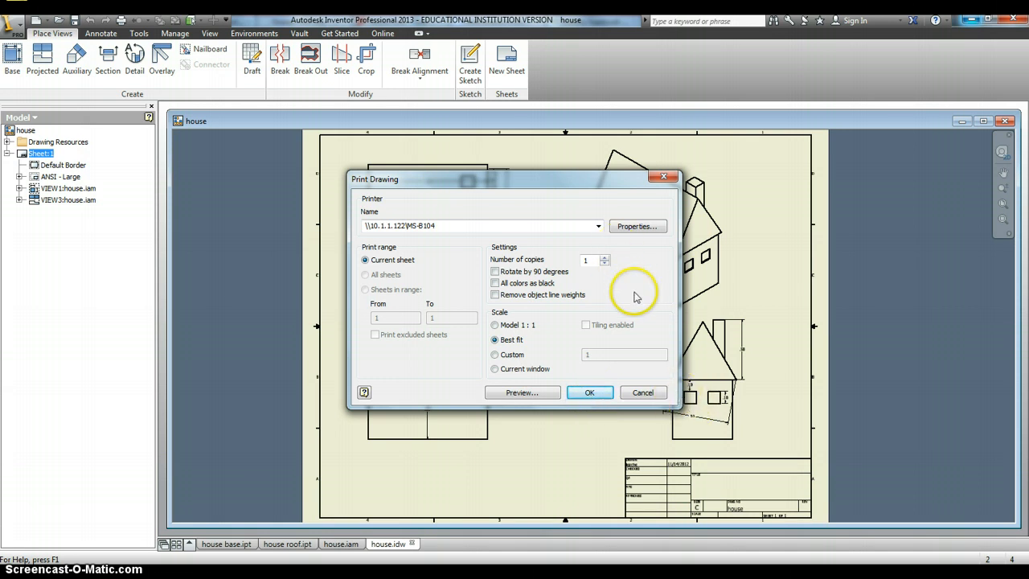
pyautogui.click(644, 393)
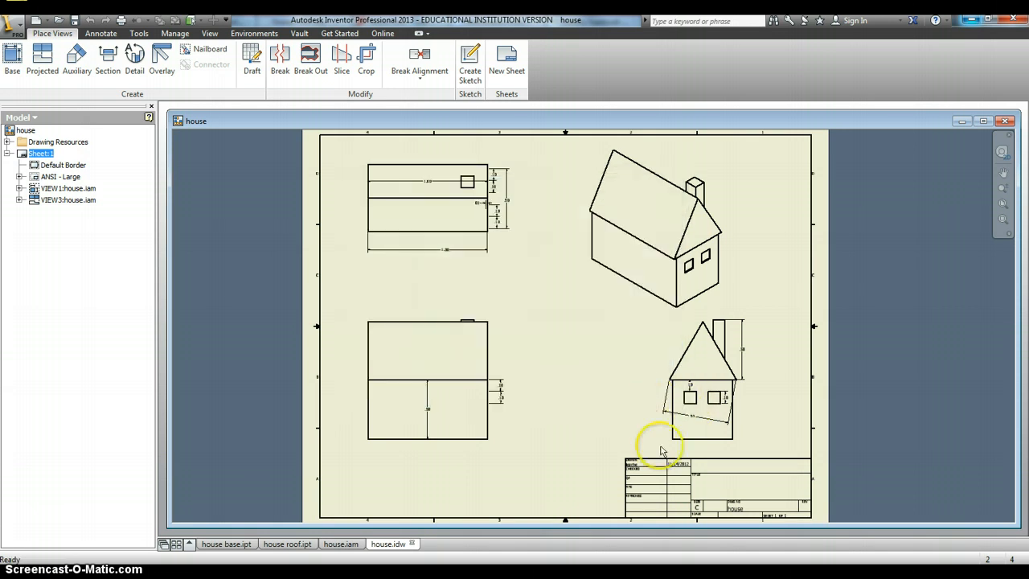
# - Examine the title block's drafter, date and drawing number entries up close
pyautogui.scroll(2, 660, 459)
pyautogui.scroll(-6, 666, 471)
pyautogui.scroll(-3, 654, 474)
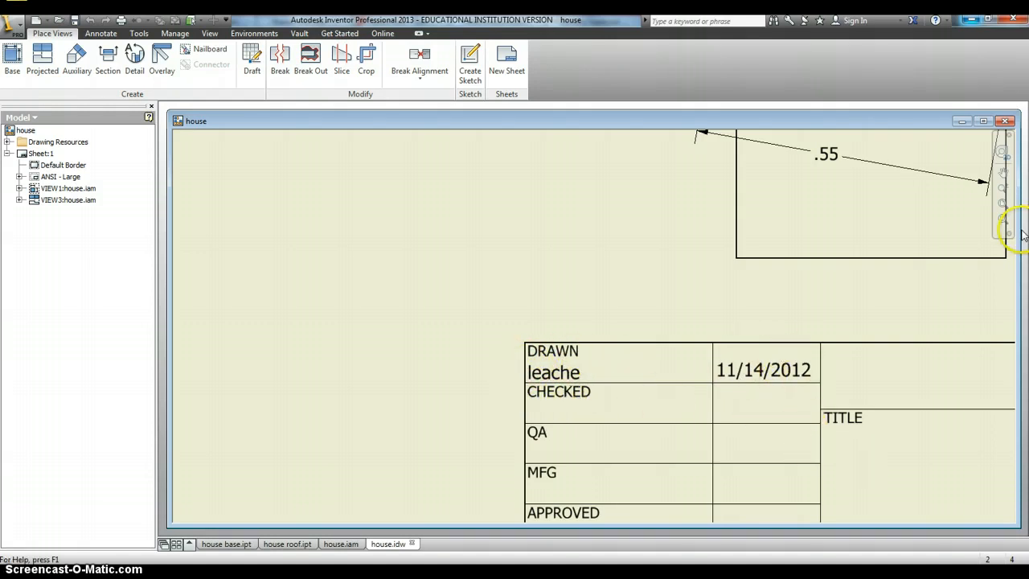
pyautogui.scroll(-4, 753, 338)
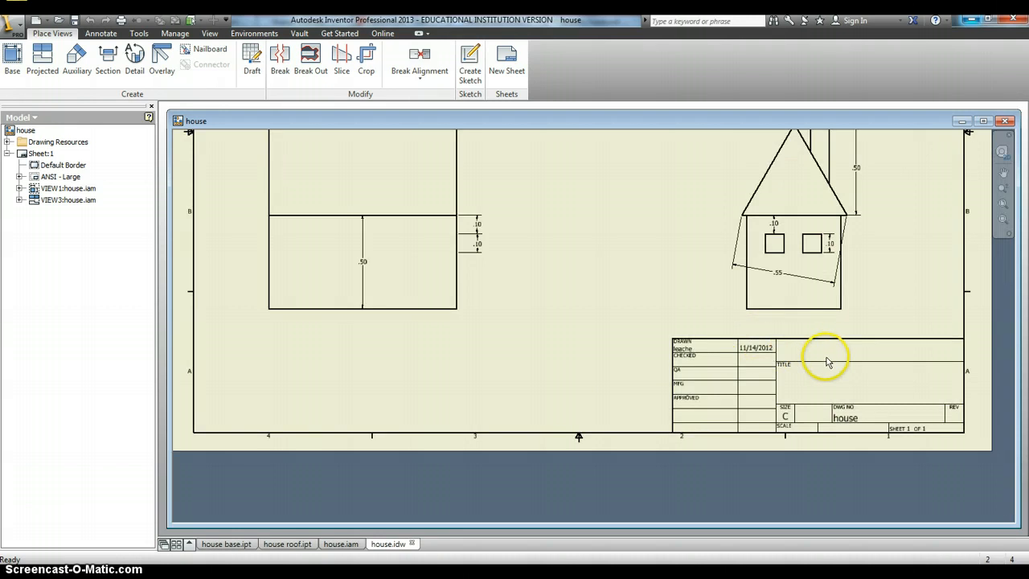